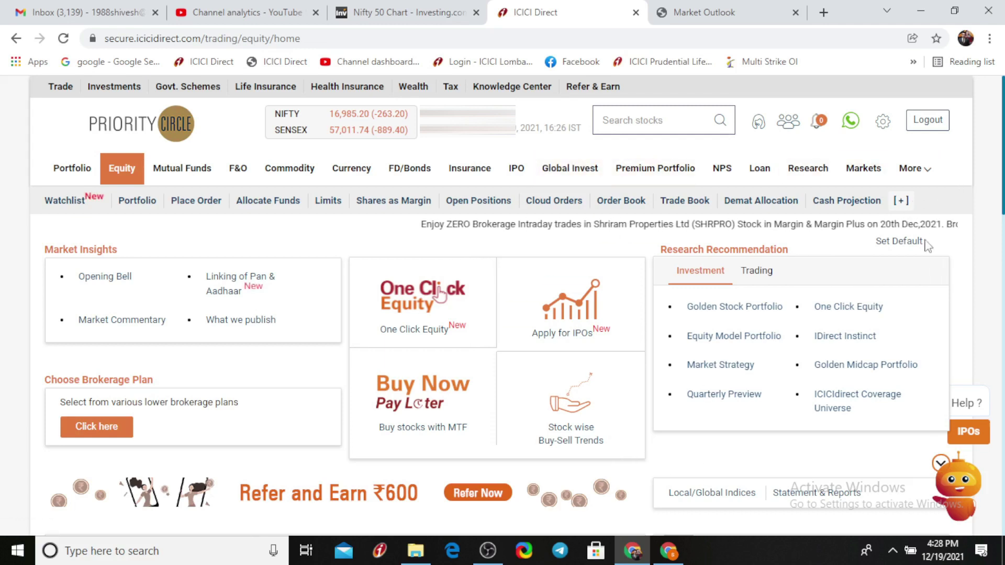
- Look up STABAN in the margin Stock List and view its margin details
click(901, 201)
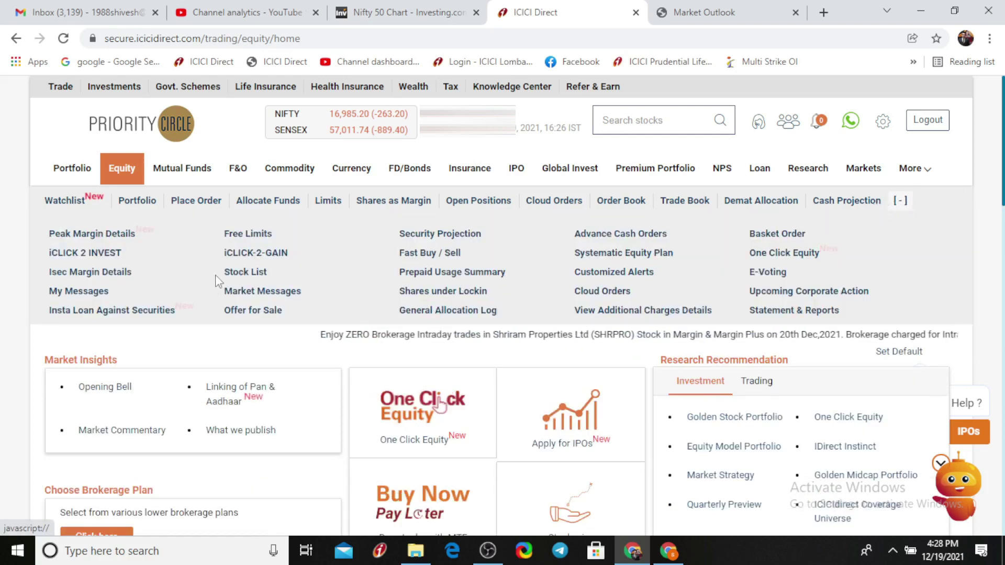
click(237, 273)
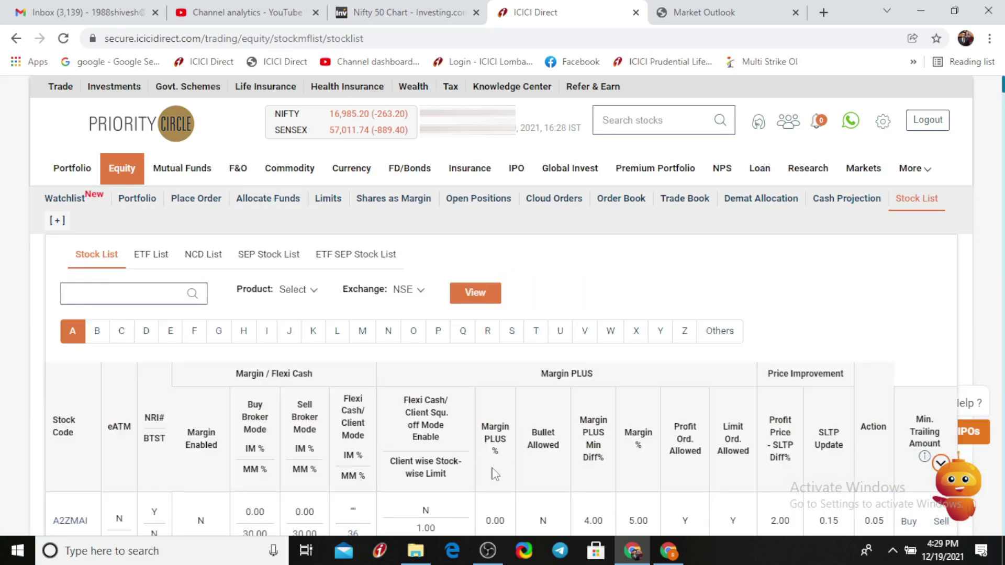
scroll(475, 453, down, 4)
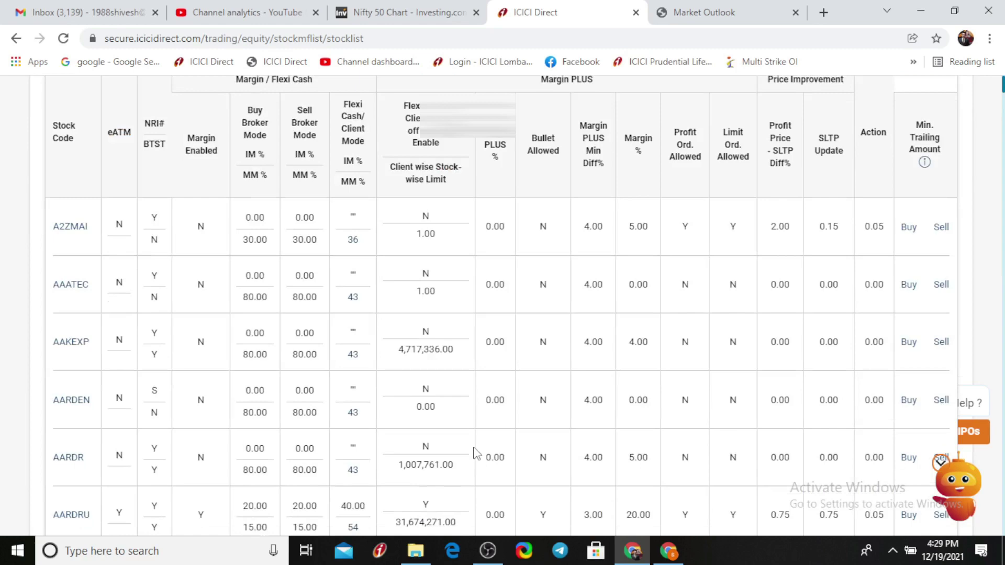
scroll(392, 452, down, 1)
scroll(392, 452, down, 2)
scroll(390, 456, down, 1)
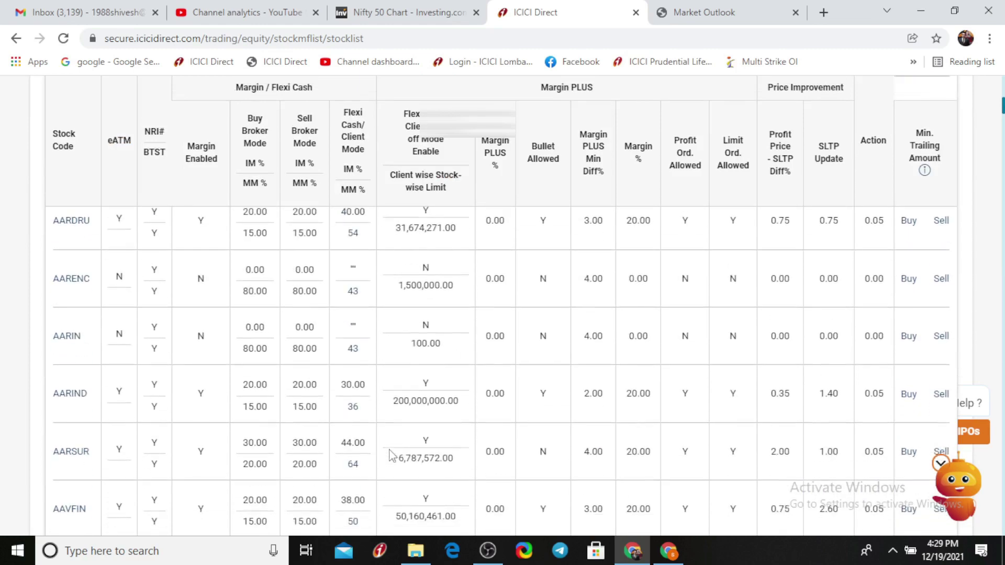
scroll(390, 456, down, 2)
scroll(388, 456, up, 3)
scroll(388, 456, up, 5)
scroll(369, 446, up, 2)
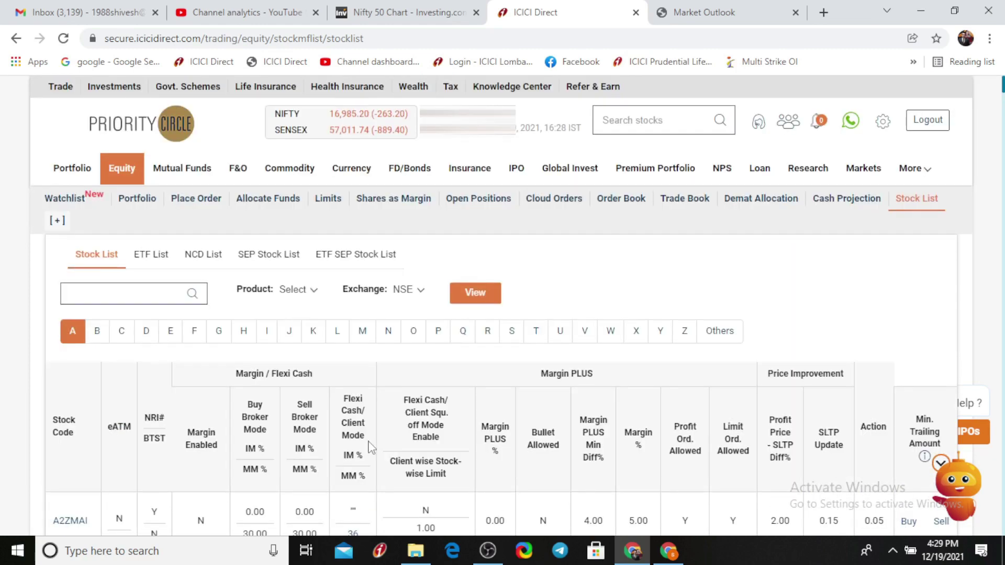
click(141, 296)
text(STABAN)
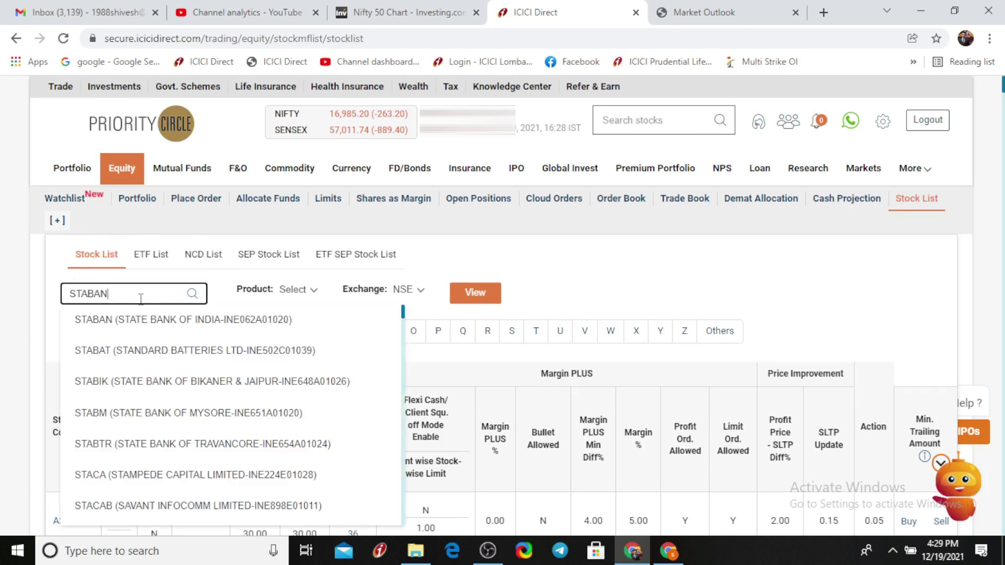
click(150, 320)
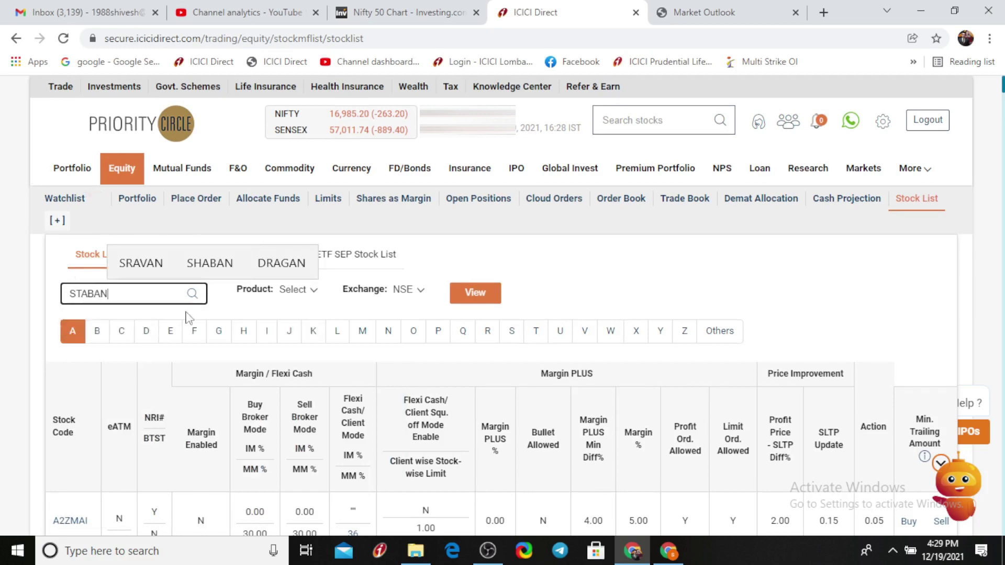
click(484, 298)
scroll(462, 377, down, 2)
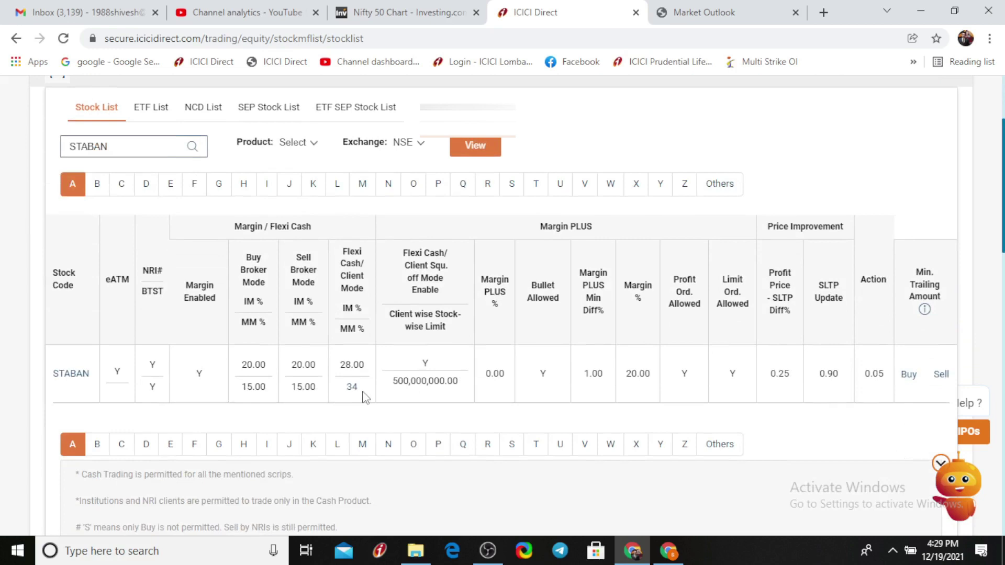
- Highlight STABAN's Flexi Cash maintenance margin percentage (34%)
drag(363, 396, 343, 395)
click(339, 392)
drag(369, 397, 346, 393)
click(343, 393)
scroll(371, 396, up, 2)
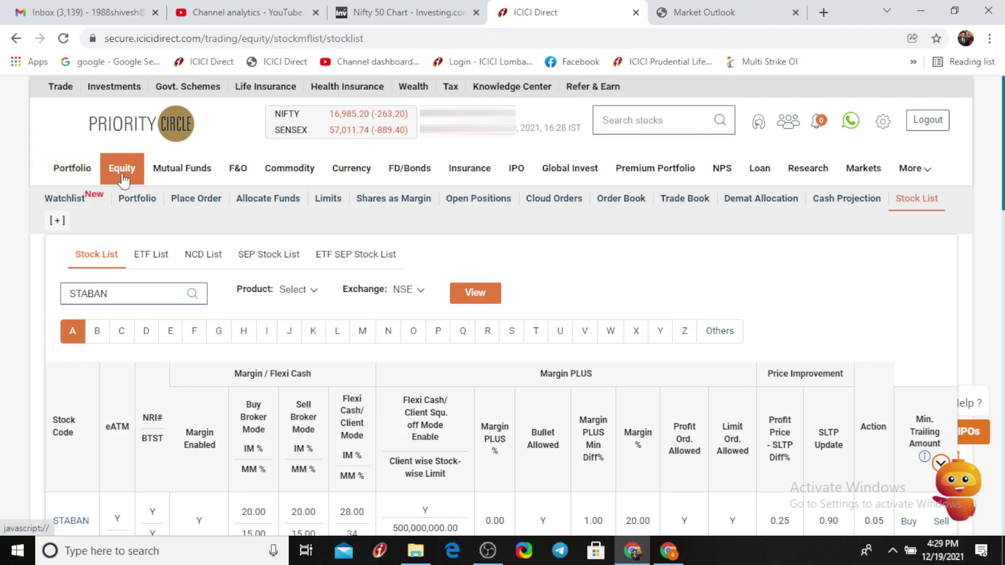
- Bring up Place Order's MTF Buy form on NSE, ready to enter a stock
click(211, 202)
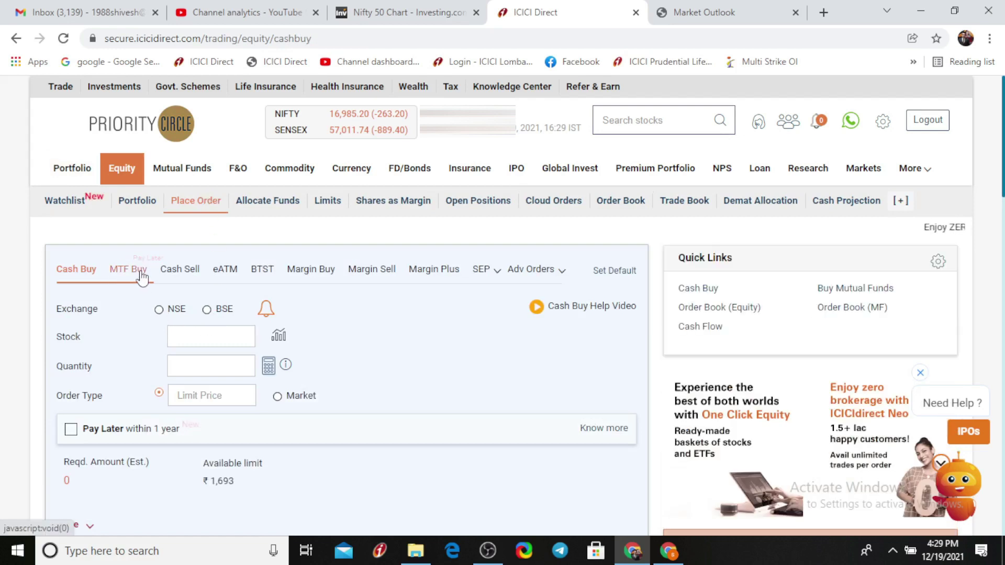
click(139, 272)
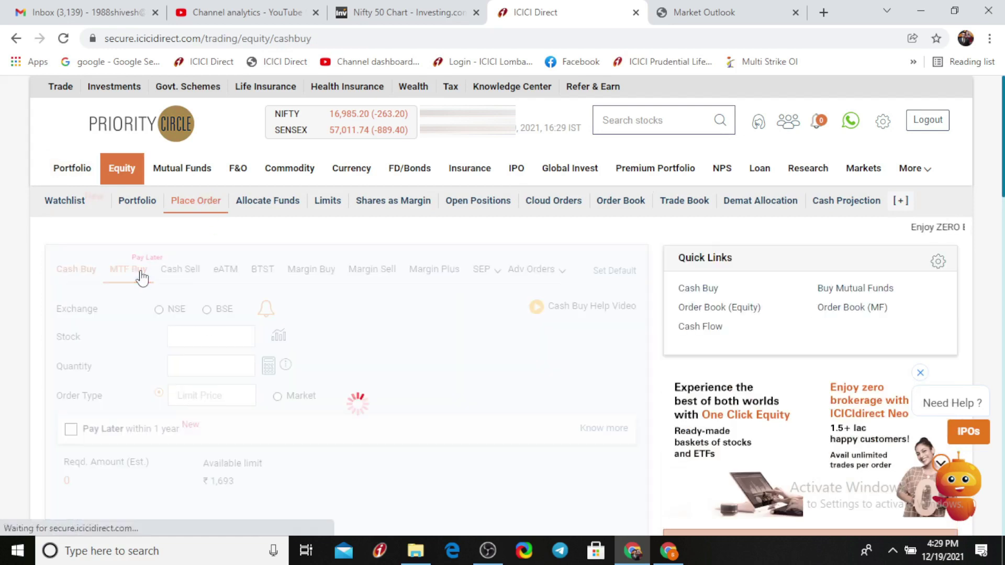
click(159, 309)
click(200, 337)
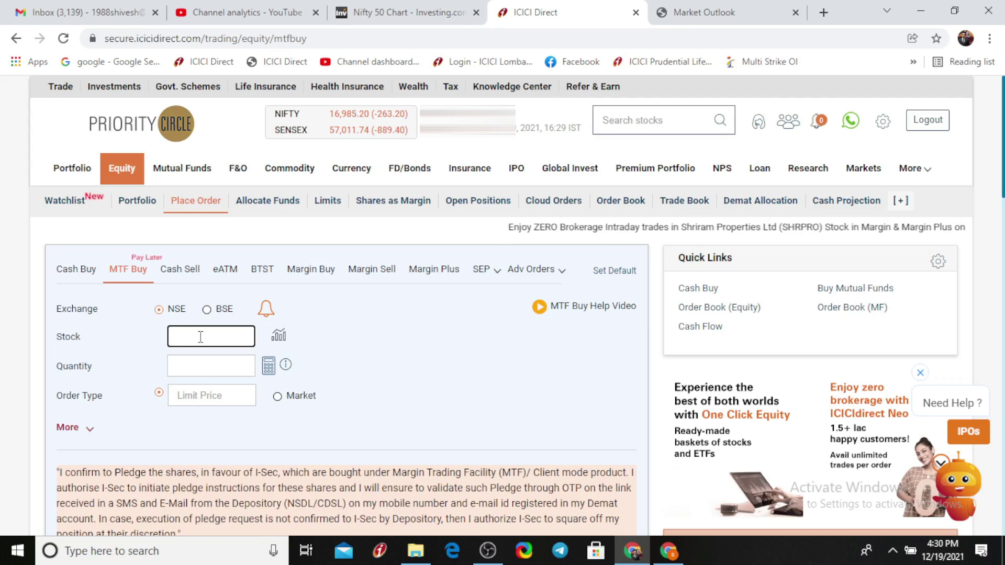
- View the Margin tab of Open Positions, which lists no positions
click(480, 201)
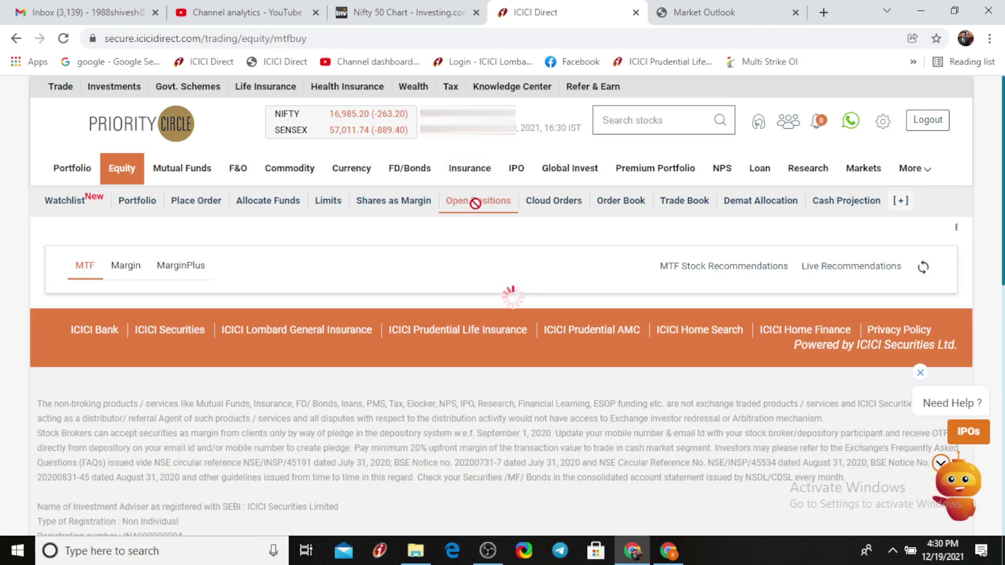
click(129, 271)
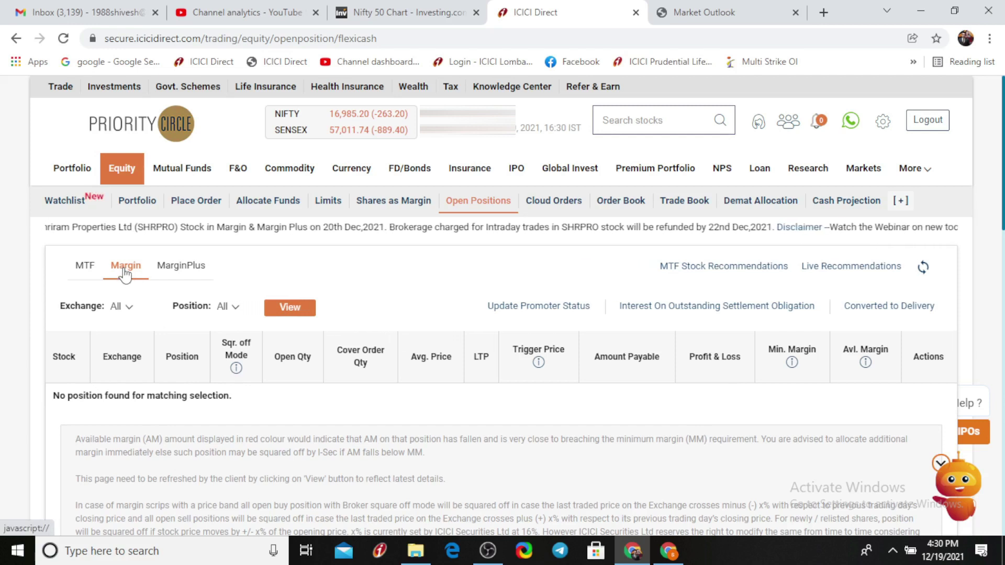
- Go from the MTF tab to the NSDL pledge portal and focus its PAN field
click(85, 266)
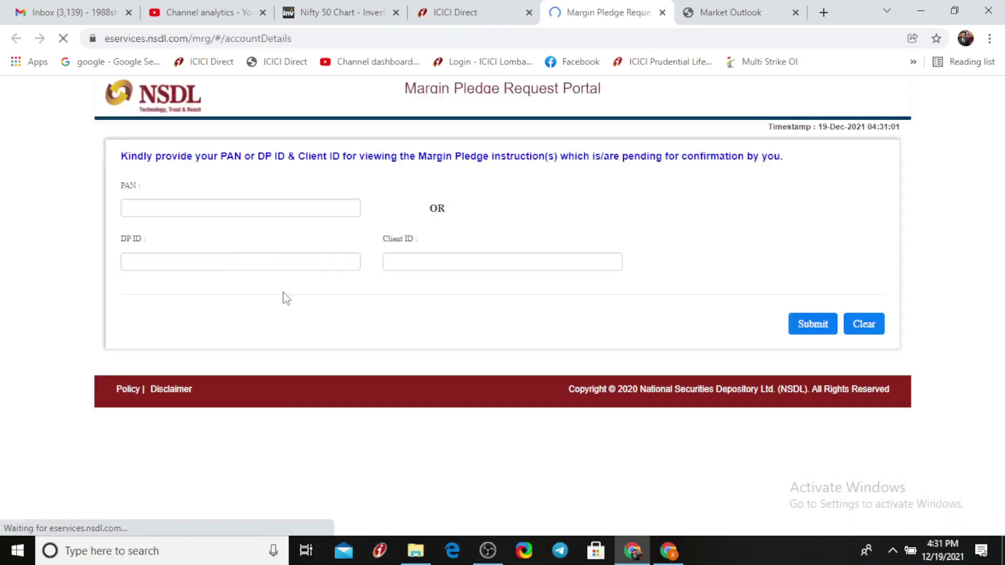
click(265, 210)
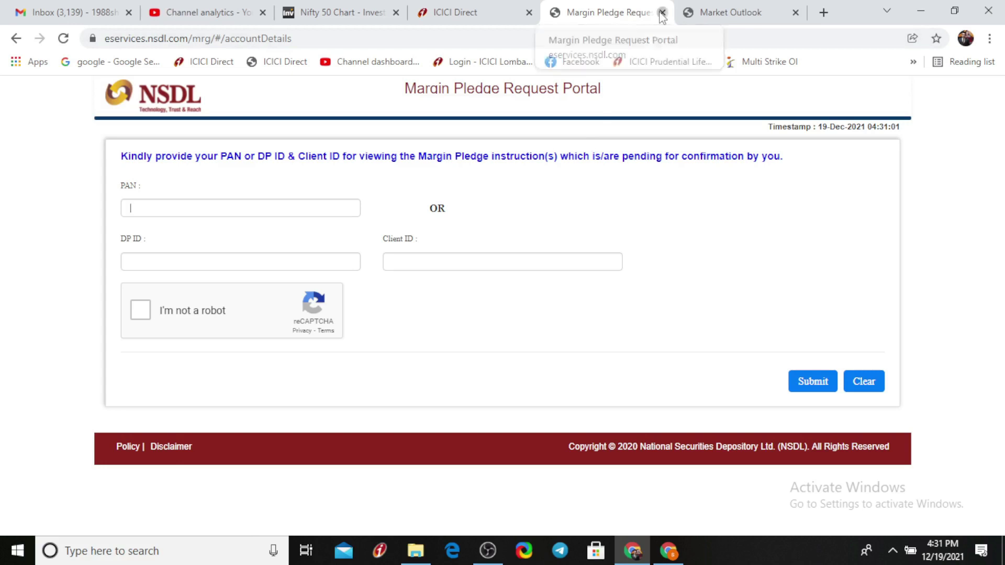
- Close the NSDL pledge portal tab to see the HDFBAN and KOTMAH MTF positions
click(662, 13)
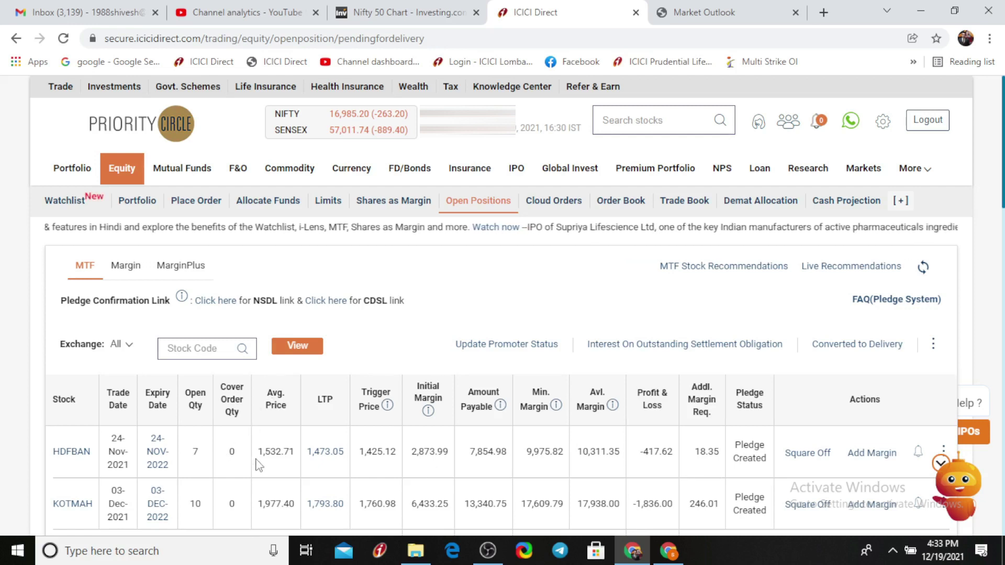
drag(258, 449, 349, 464)
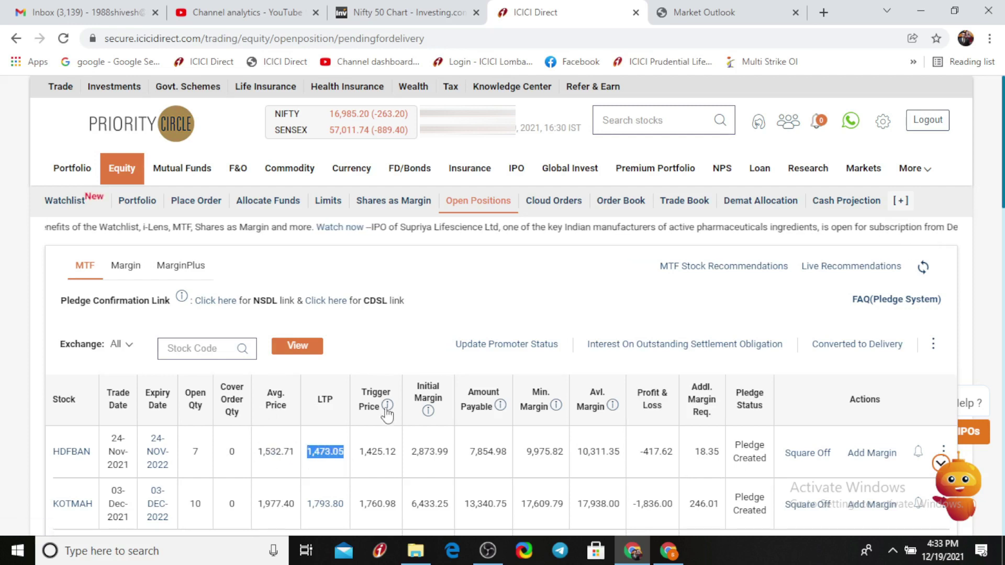
drag(360, 453, 403, 471)
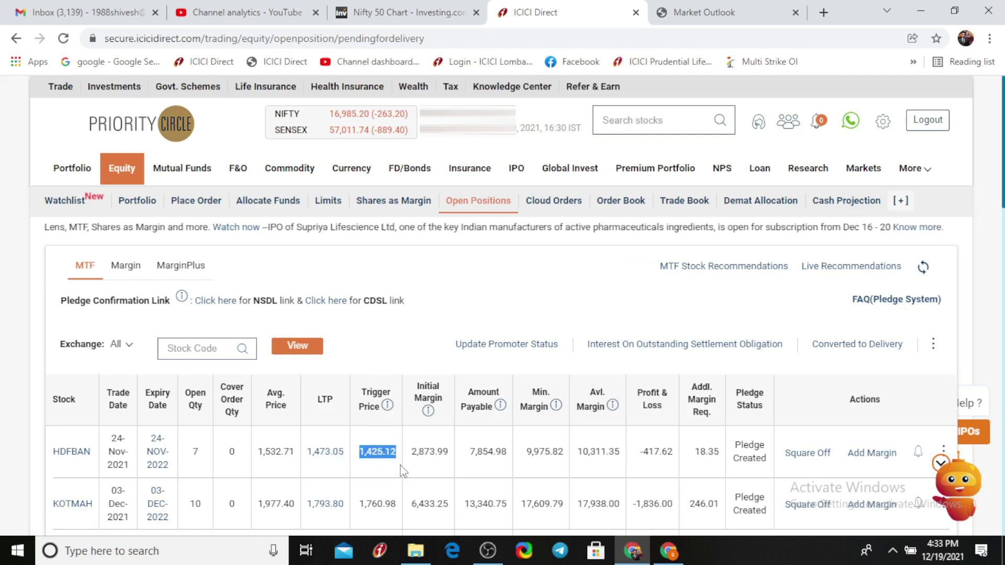
click(393, 478)
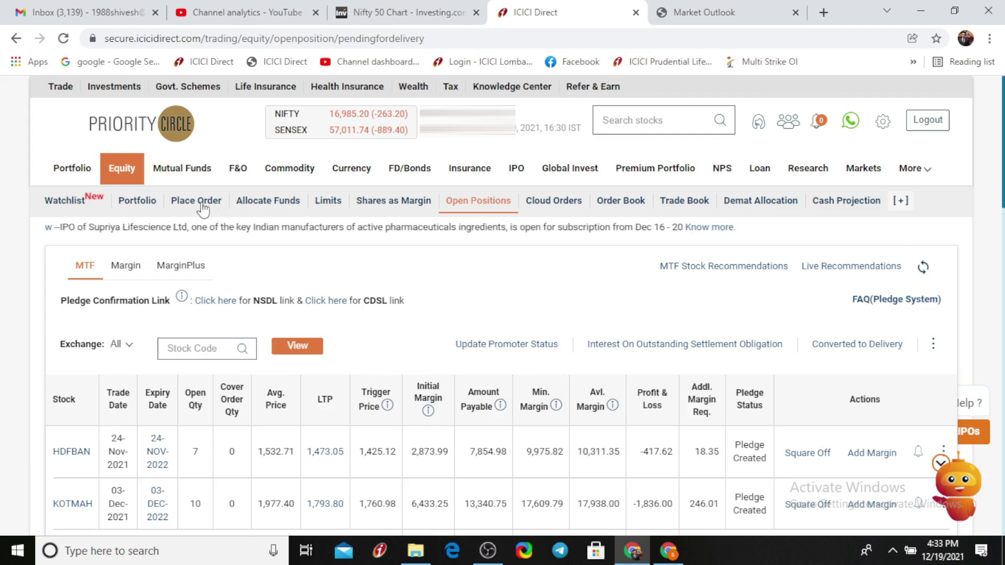
click(298, 208)
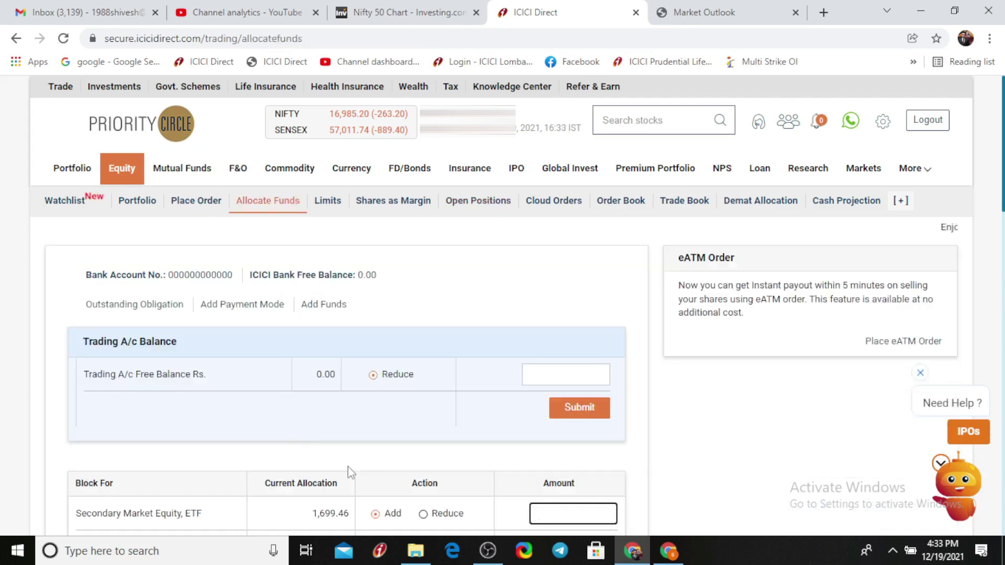
scroll(349, 473, down, 2)
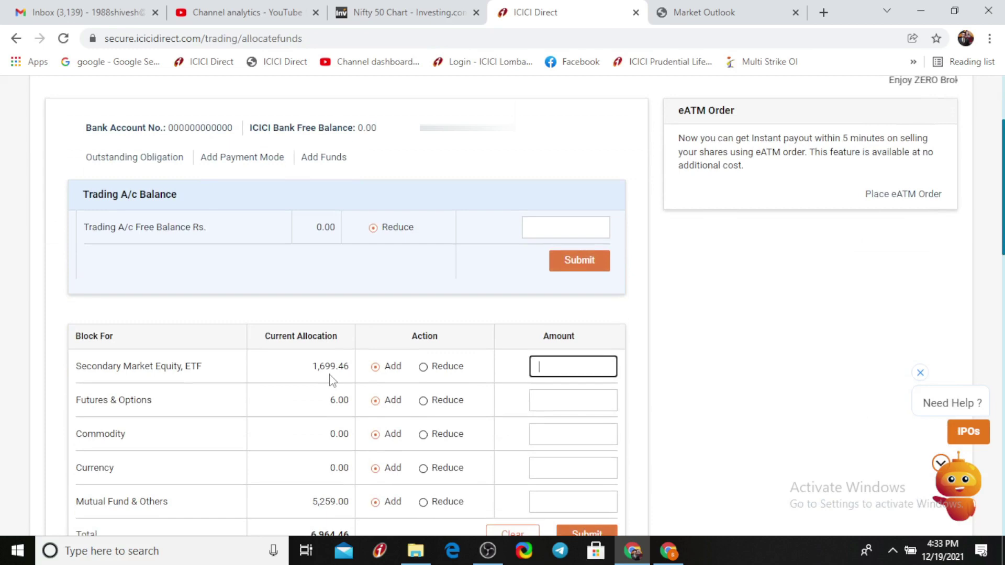
scroll(329, 381, up, 1)
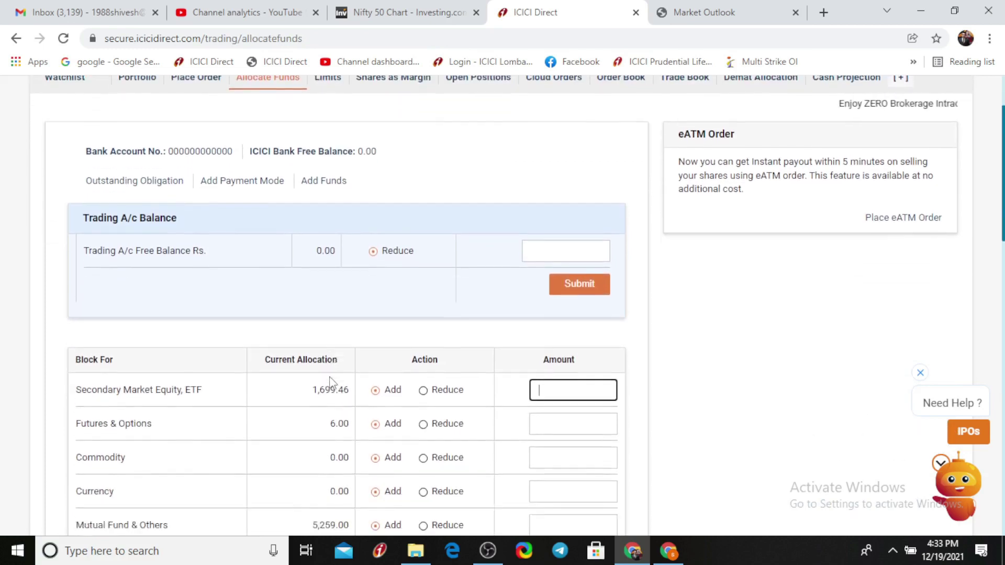
scroll(330, 381, down, 1)
scroll(332, 382, up, 3)
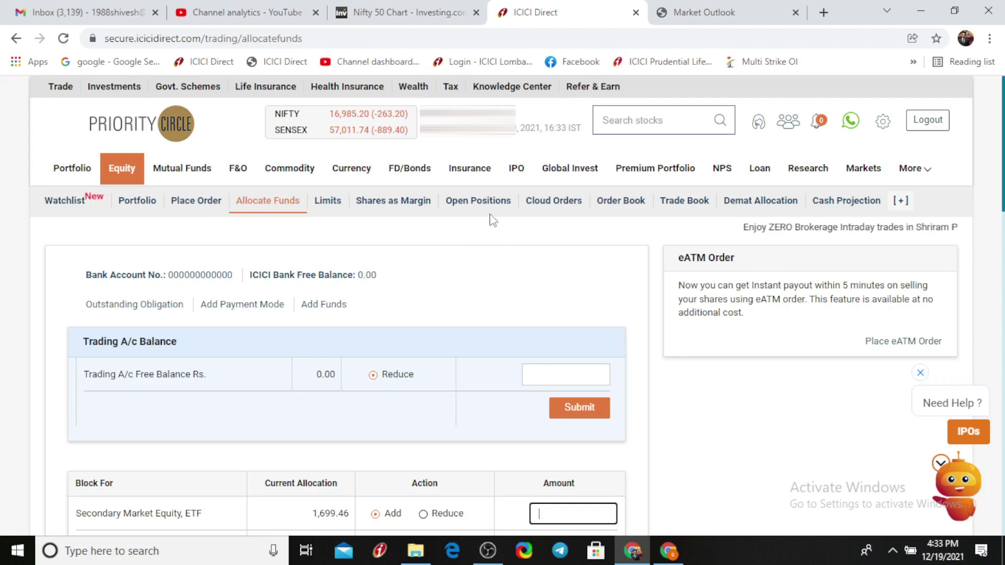
click(464, 201)
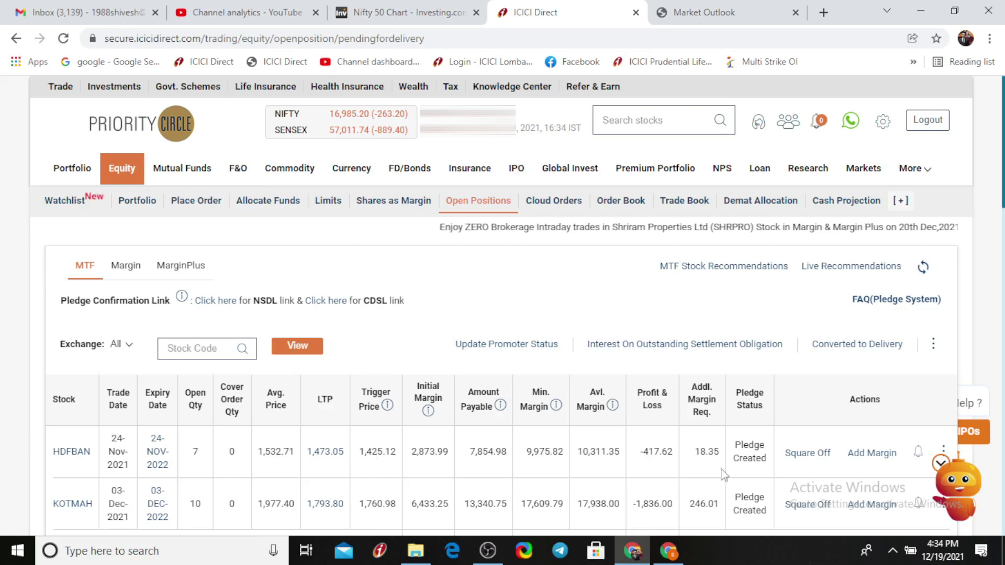
- Open HDFBAN's Equity MTF Add Margin dialog, then dismiss it with no amount added
click(856, 461)
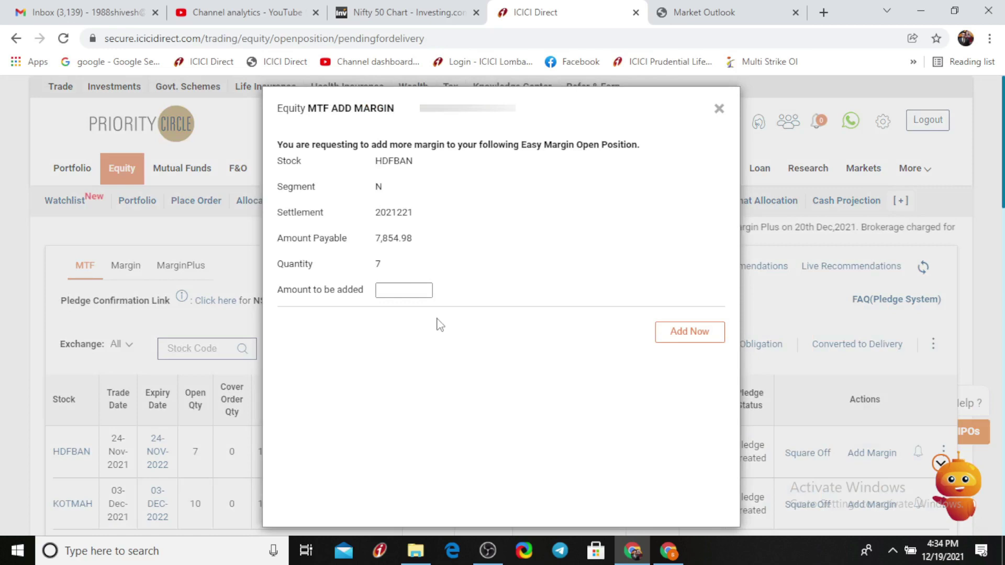
click(720, 111)
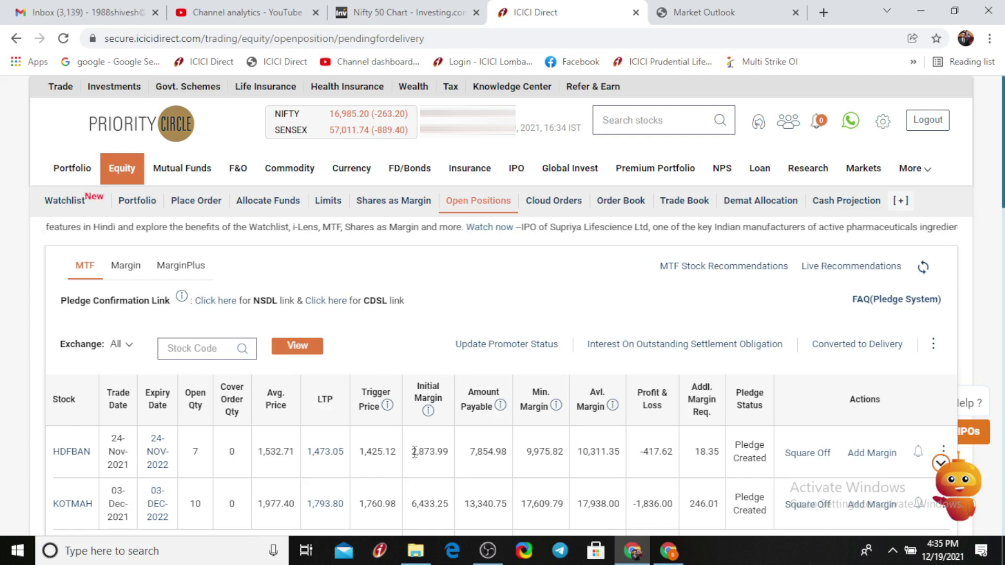
drag(412, 451, 508, 465)
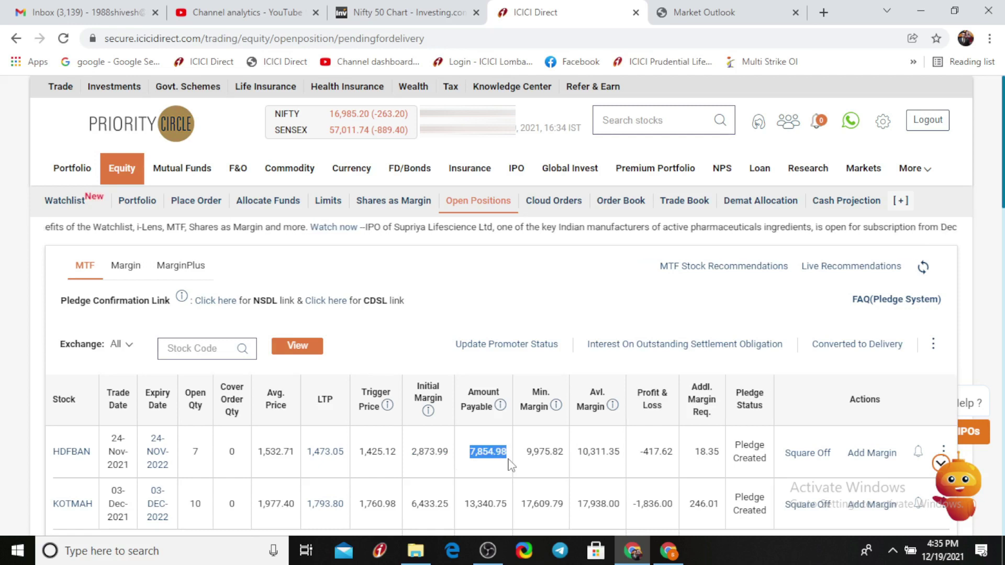
drag(640, 451, 682, 462)
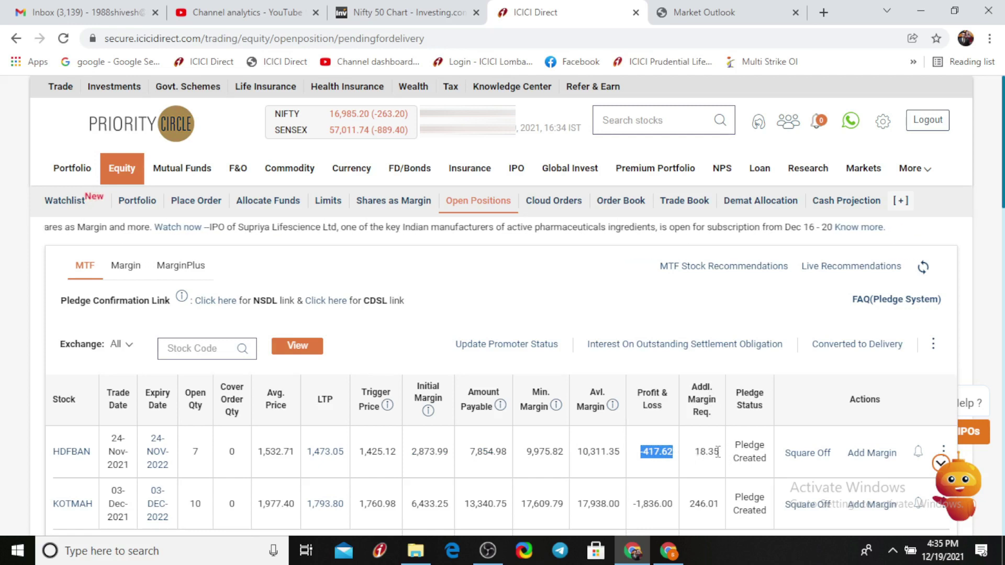
drag(720, 453, 697, 450)
click(685, 463)
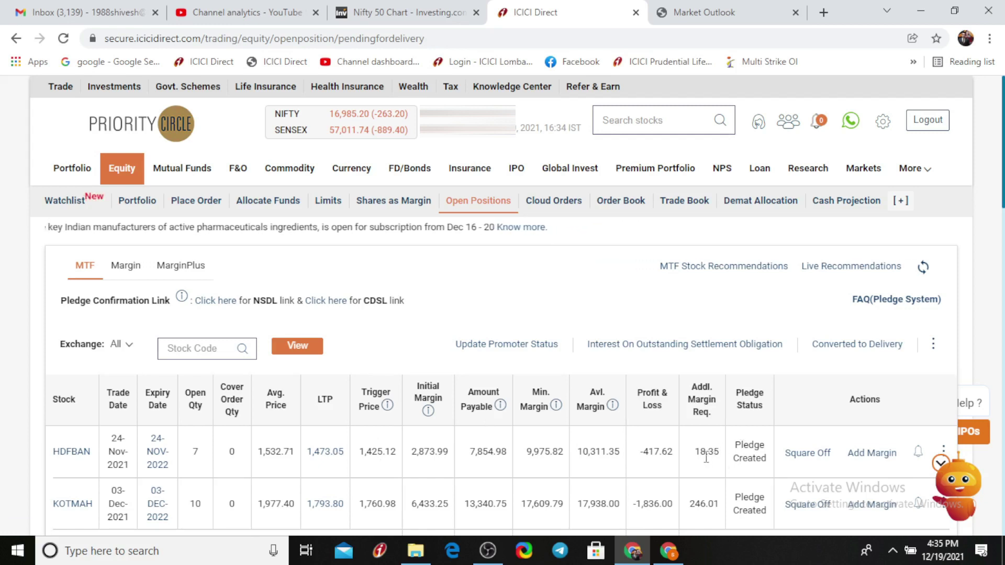
- Submit an 18.35 margin top-up for HDFBAN through the Add Margin form
click(874, 458)
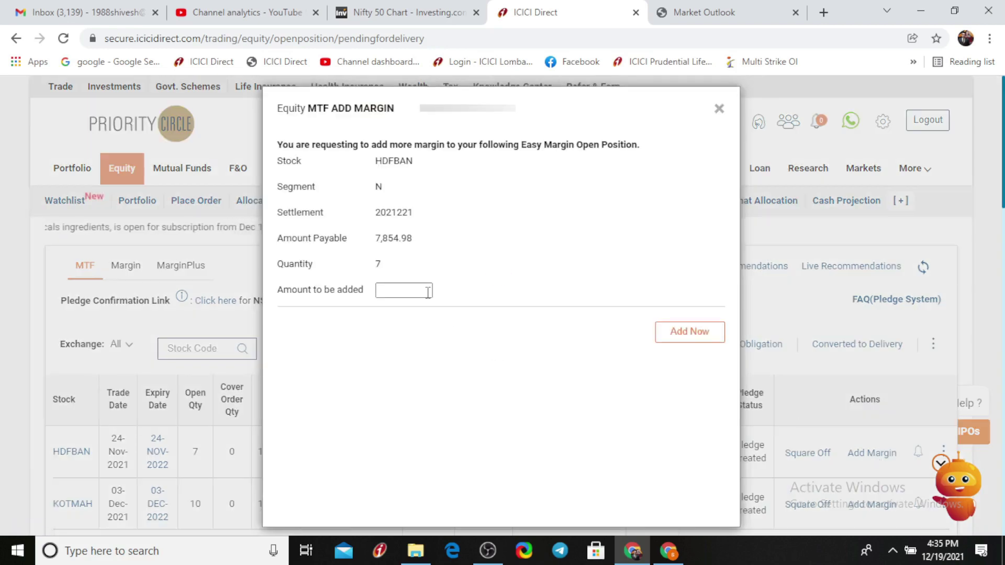
click(428, 293)
text(1)
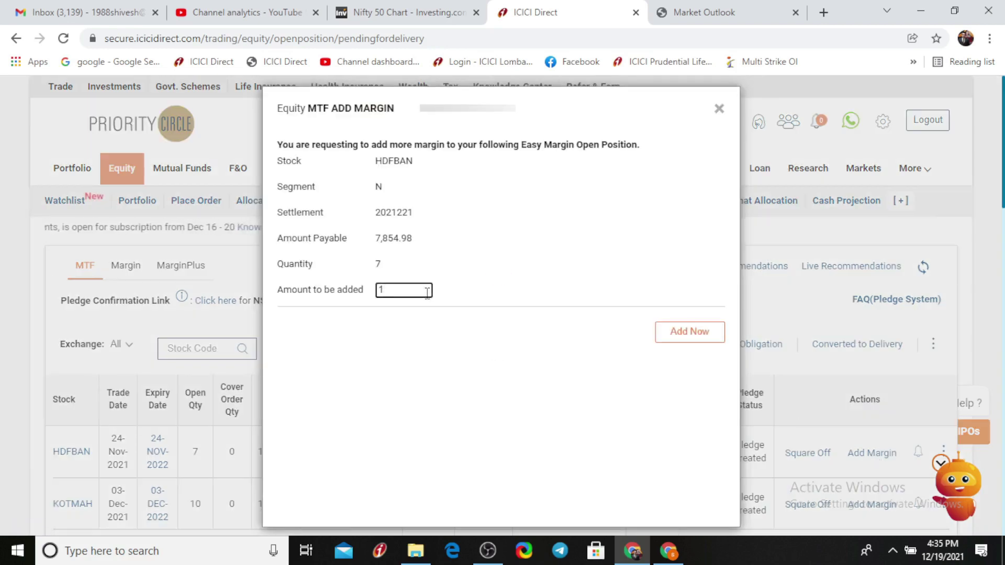
text(8.3)
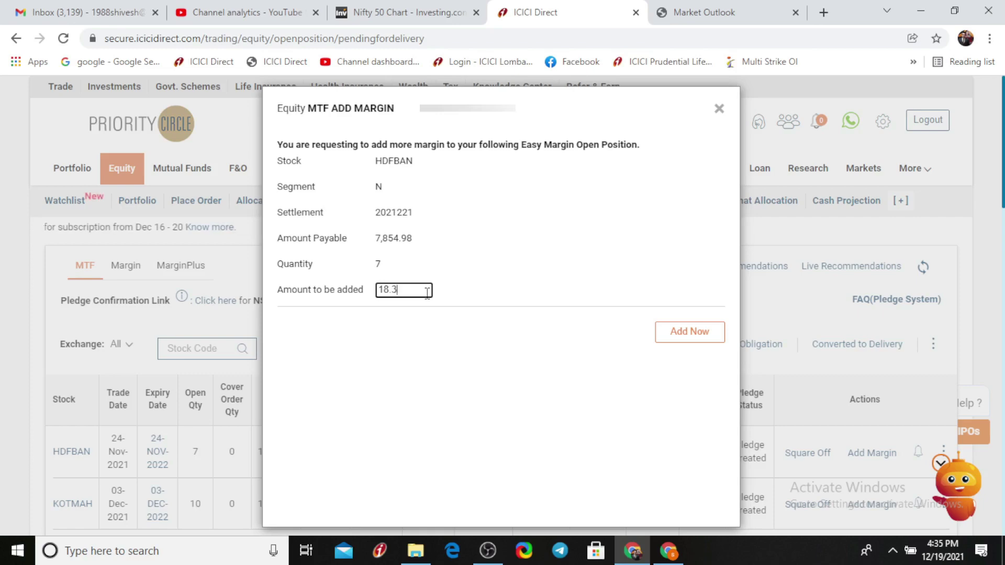
text(5)
click(703, 338)
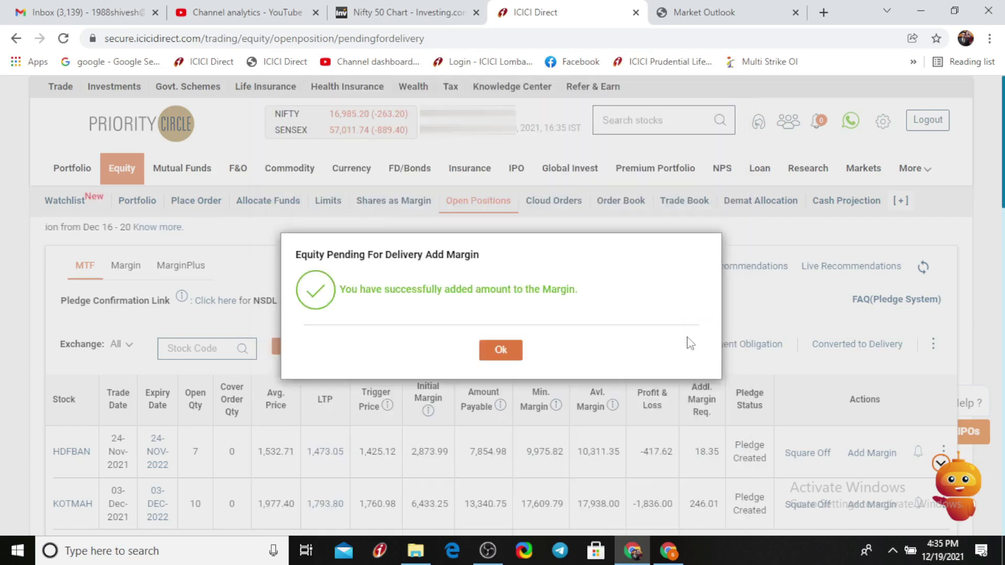
- Acknowledge the success message and highlight HDFBAN's updated 1,421.79 trigger price
click(496, 348)
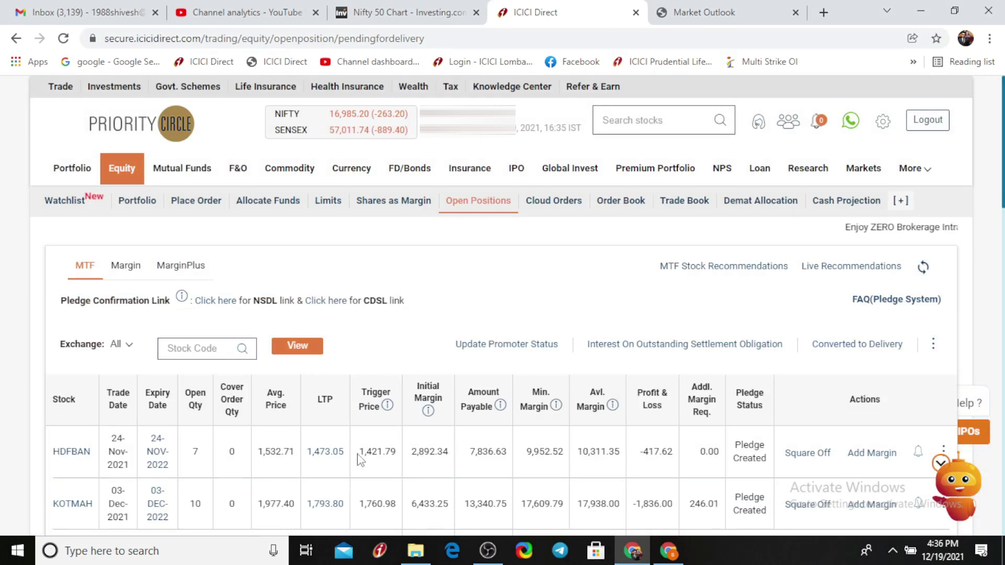
drag(359, 454, 401, 464)
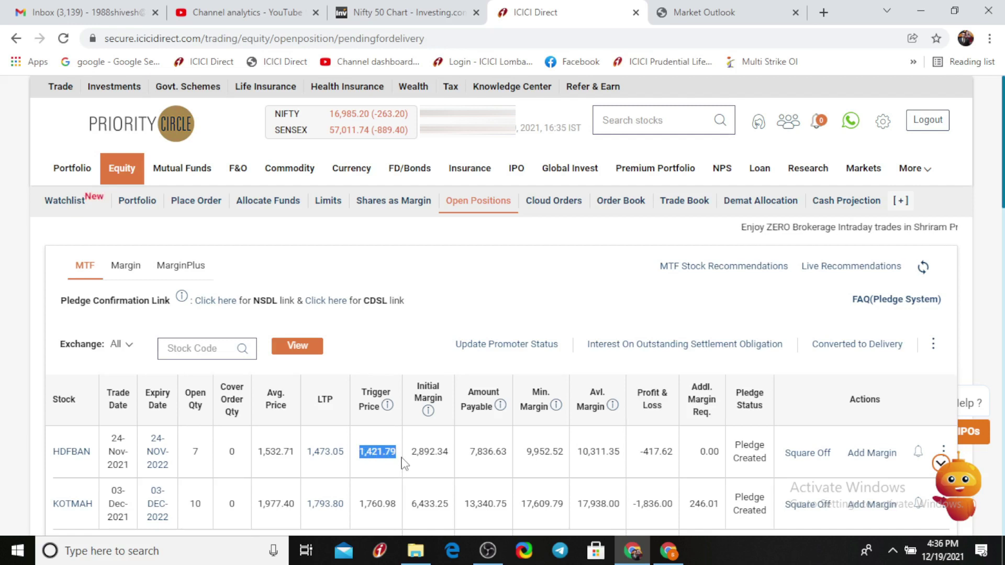
scroll(402, 464, down, 1)
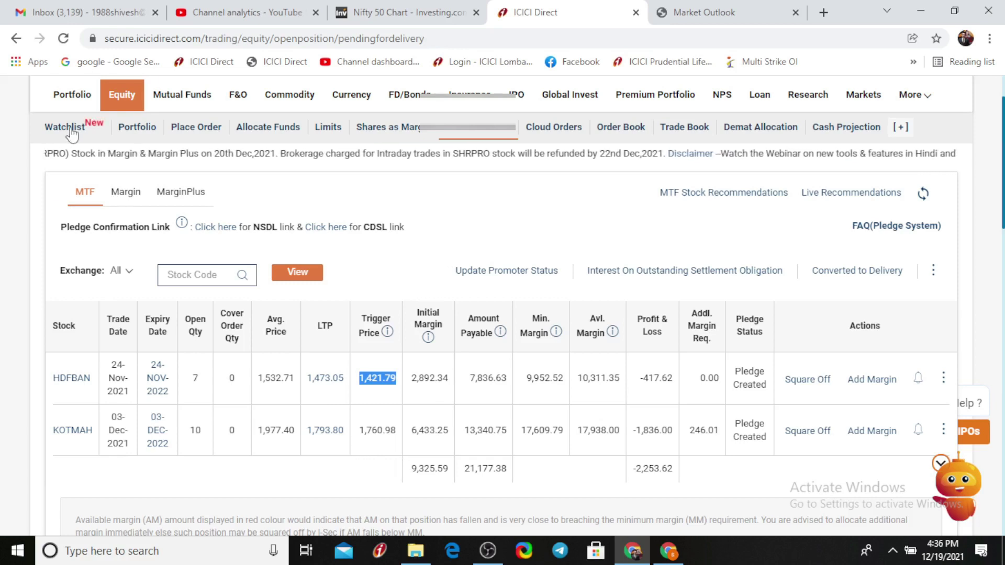
click(439, 204)
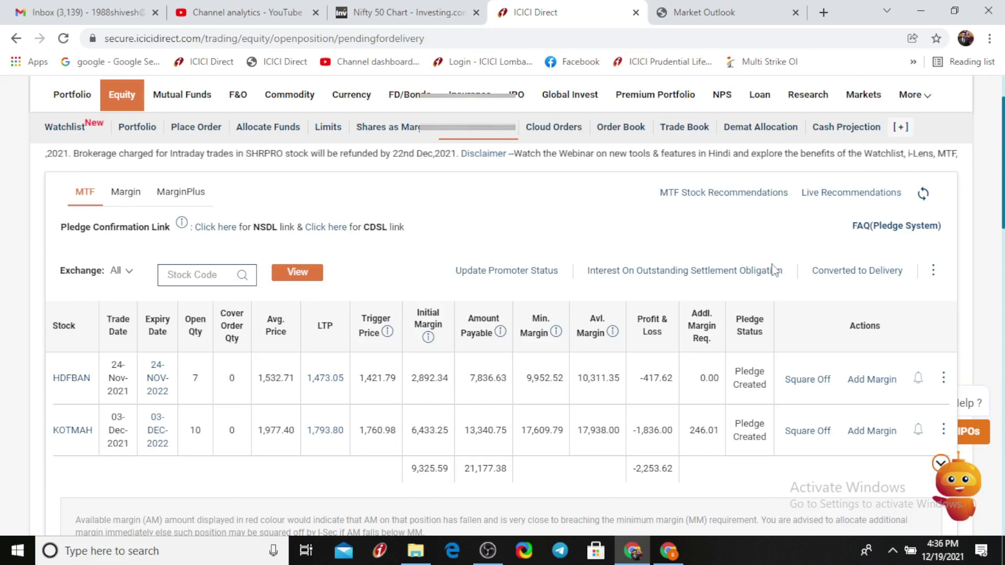
scroll(777, 278, up, 1)
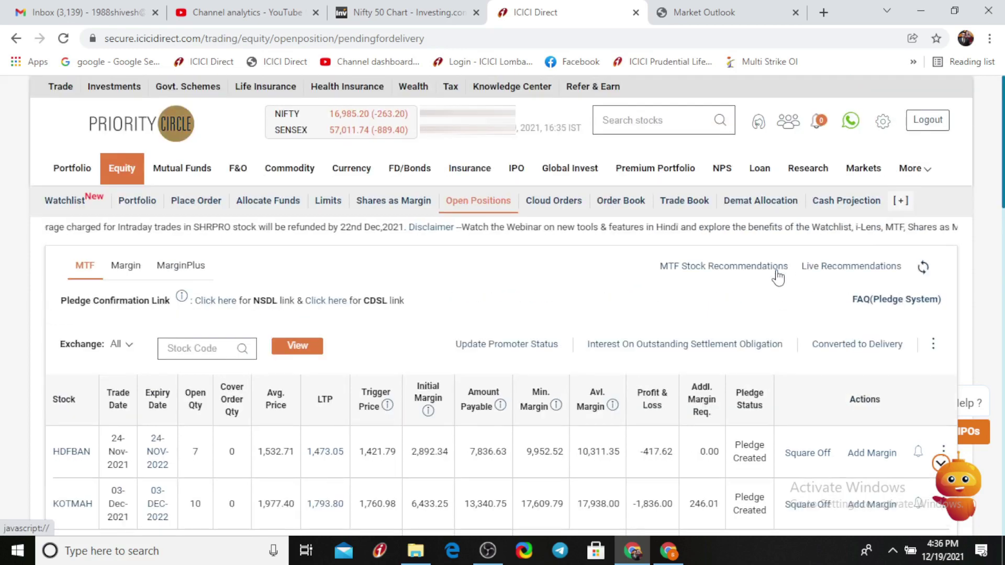
- Open My Brokerage Plan from Settings and highlight the Prime Plan's 0.15% delivery rate
click(882, 124)
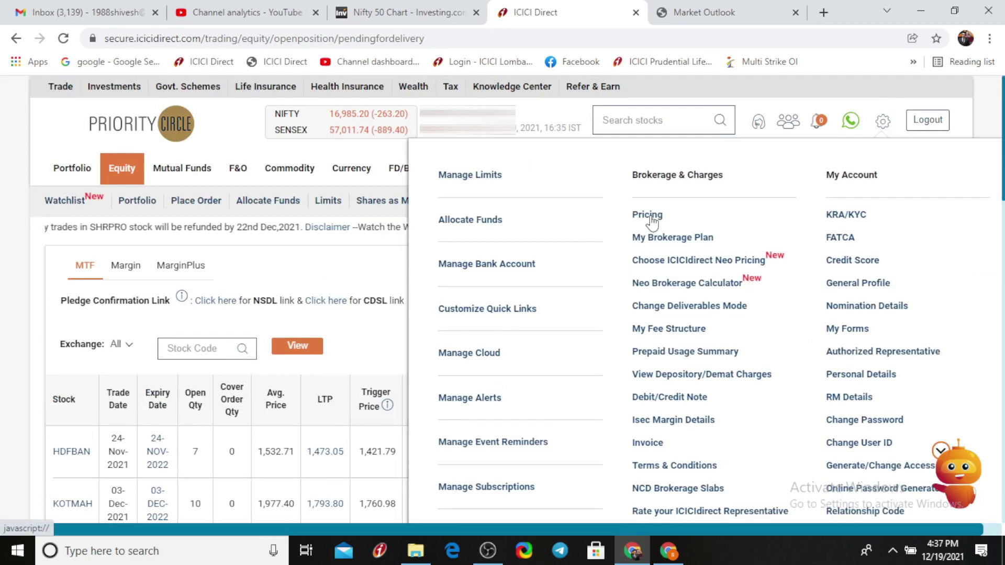
click(663, 242)
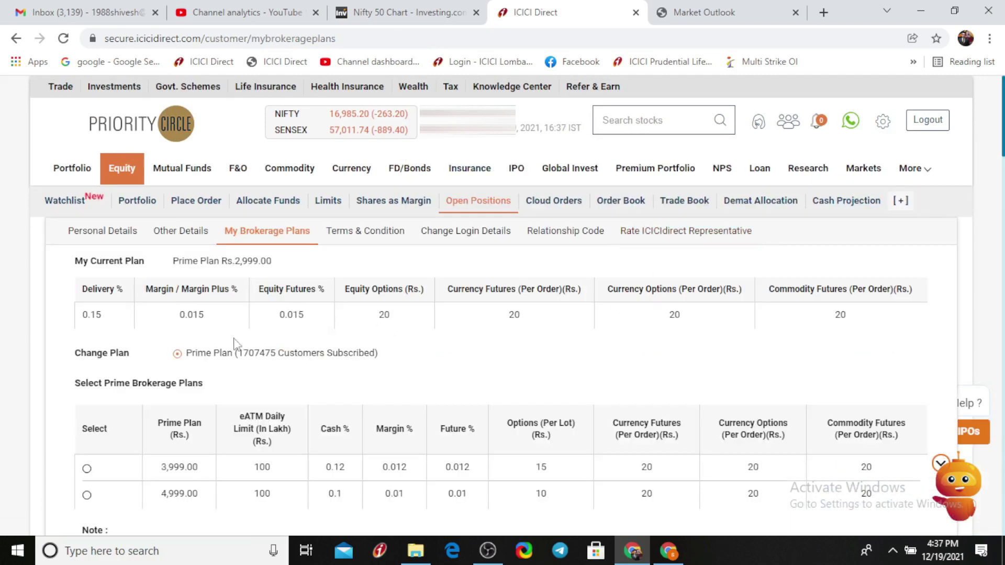
drag(90, 317, 110, 322)
click(122, 321)
scroll(678, 341, down, 2)
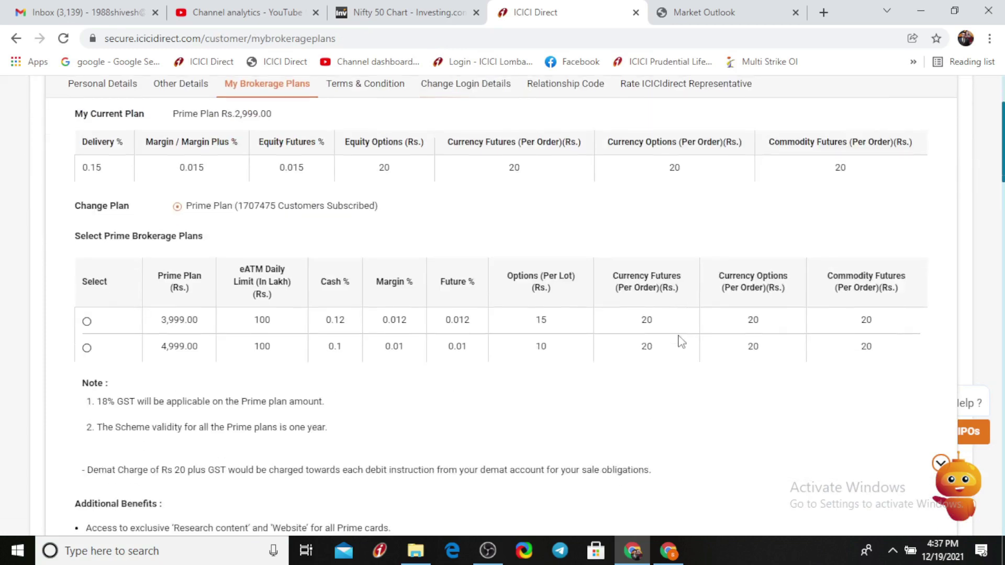
scroll(678, 341, up, 1)
scroll(678, 342, up, 1)
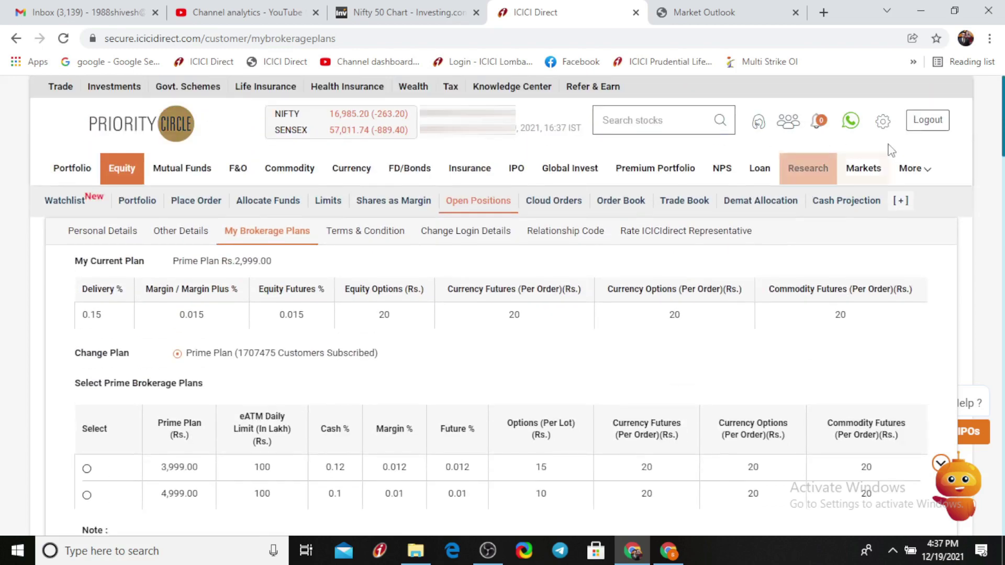
click(882, 122)
- Open the ICICIdirect Prime plans table and highlight the 0.024 MTF interest rate
click(648, 216)
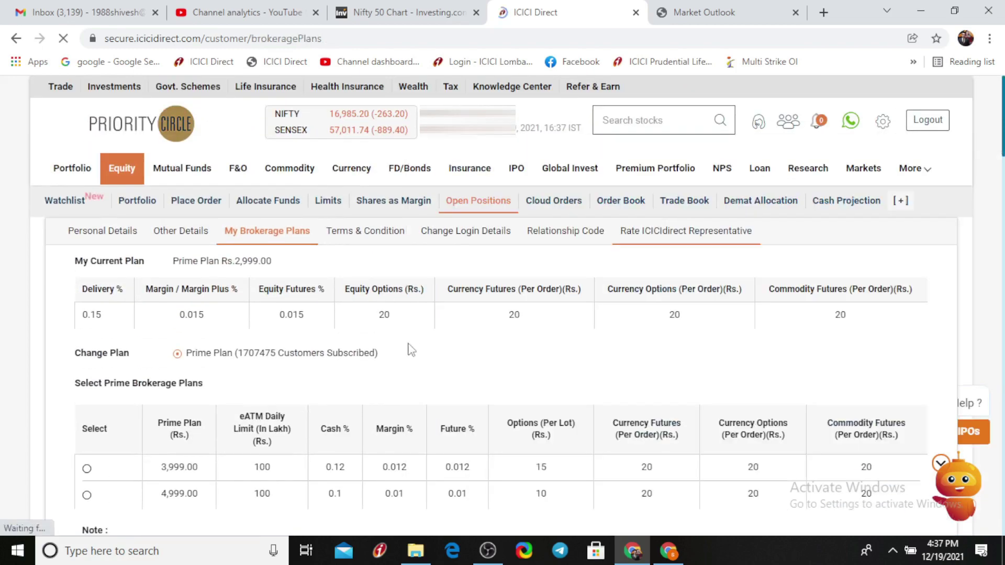
scroll(274, 452, down, 2)
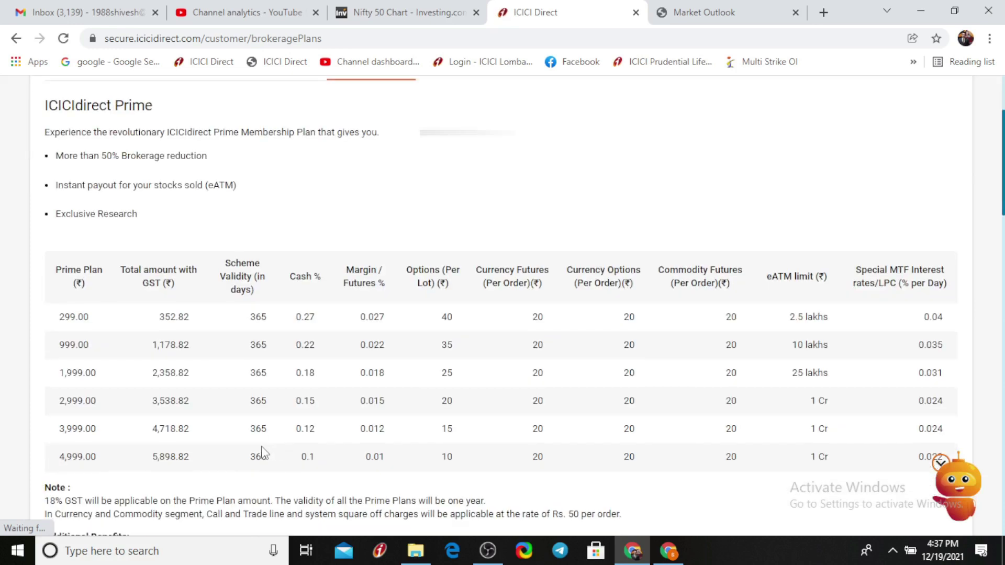
mouse_move(58, 402)
mouse_down()
mouse_move(949, 411)
mouse_move(918, 402)
mouse_up()
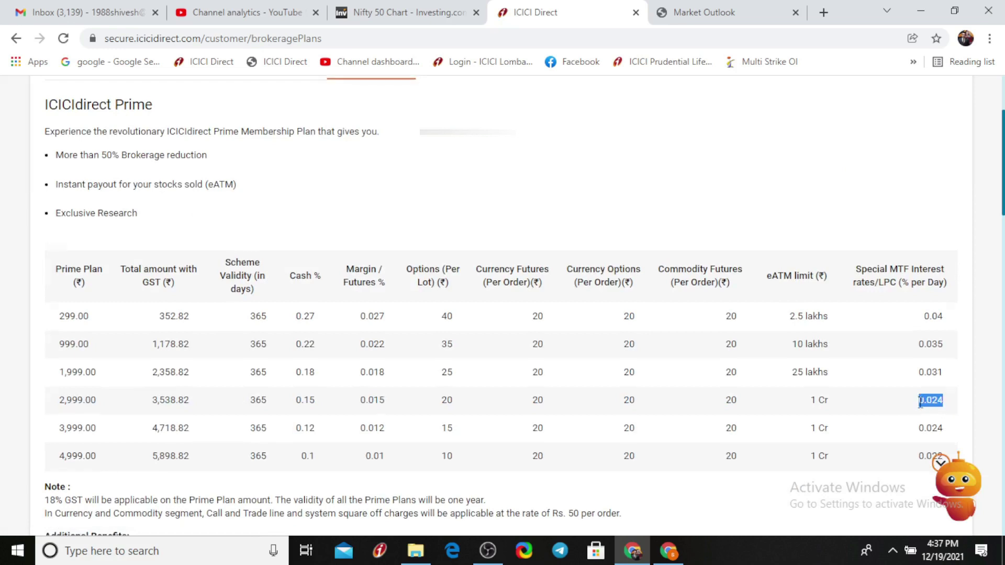
scroll(921, 402, down, 1)
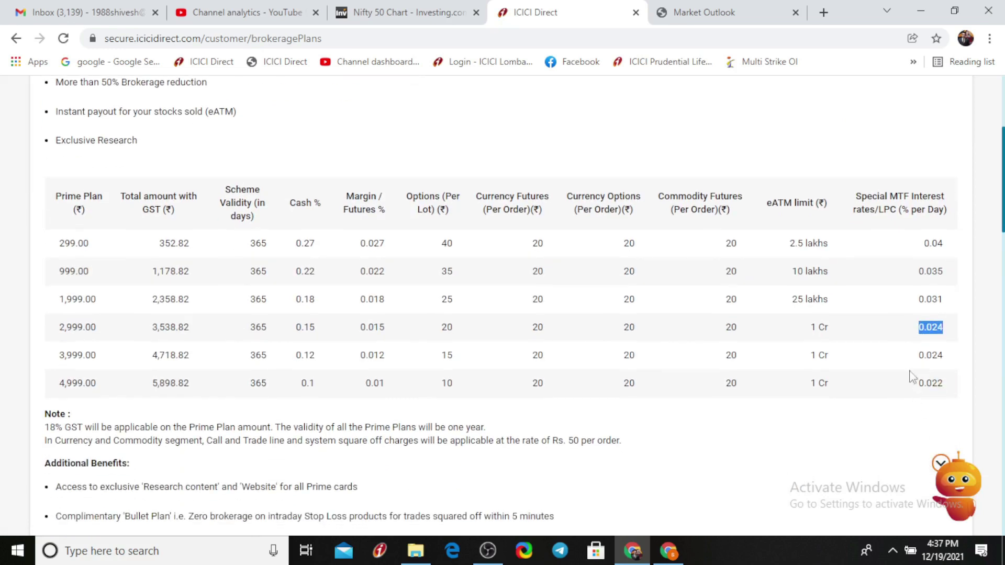
click(918, 335)
mouse_move(920, 339)
mouse_down()
mouse_move(960, 336)
mouse_move(933, 328)
mouse_move(948, 334)
mouse_up()
click(904, 336)
- Highlight the Rs.4,999 plan, its 0.022 MTF interest and 0.1% cash brokerage
mouse_move(57, 358)
mouse_down()
mouse_move(103, 363)
mouse_move(62, 382)
mouse_move(111, 391)
mouse_up()
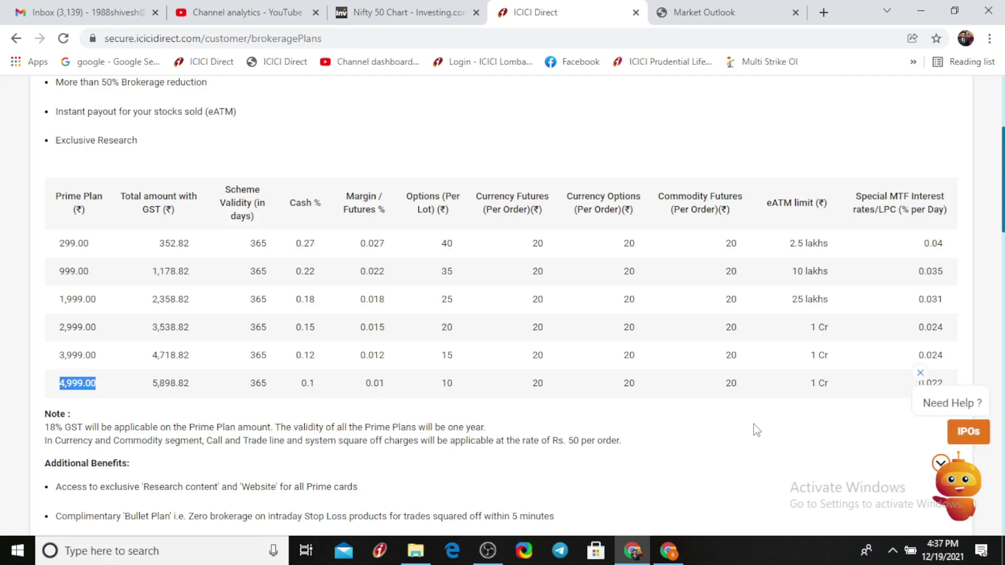
scroll(757, 431, down, 5)
scroll(848, 237, up, 2)
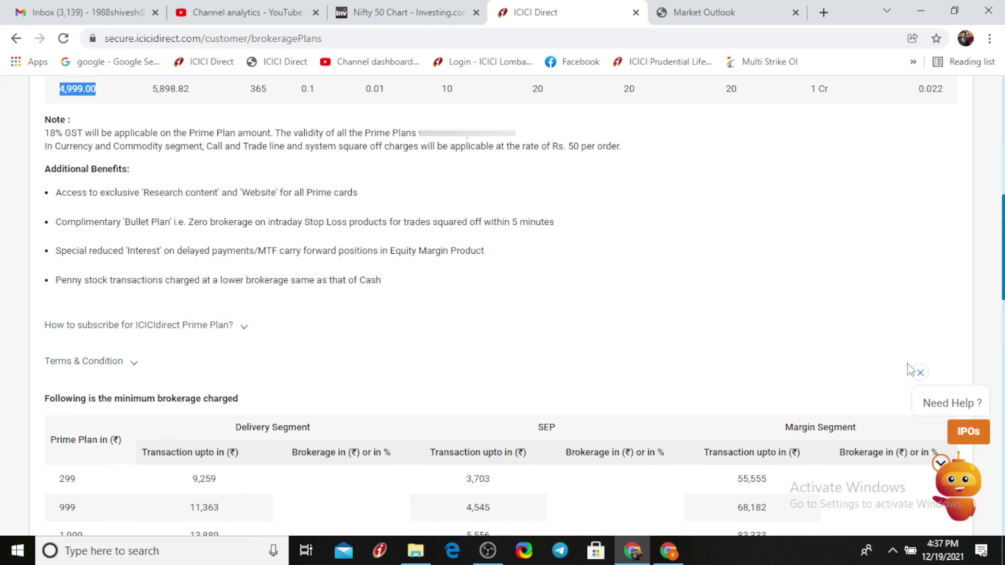
click(920, 374)
scroll(886, 363, up, 3)
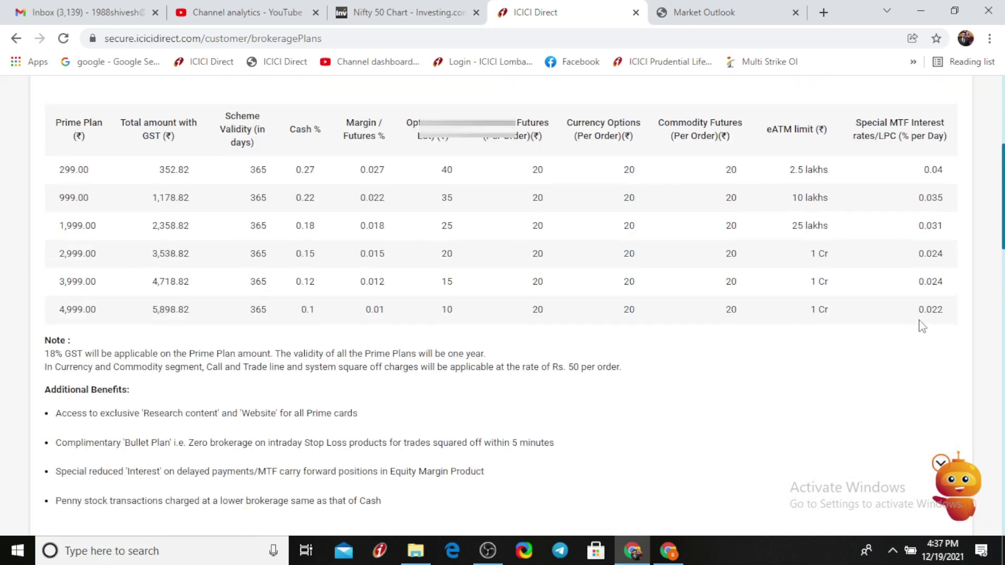
double_click(927, 320)
click(946, 346)
scroll(830, 411, up, 2)
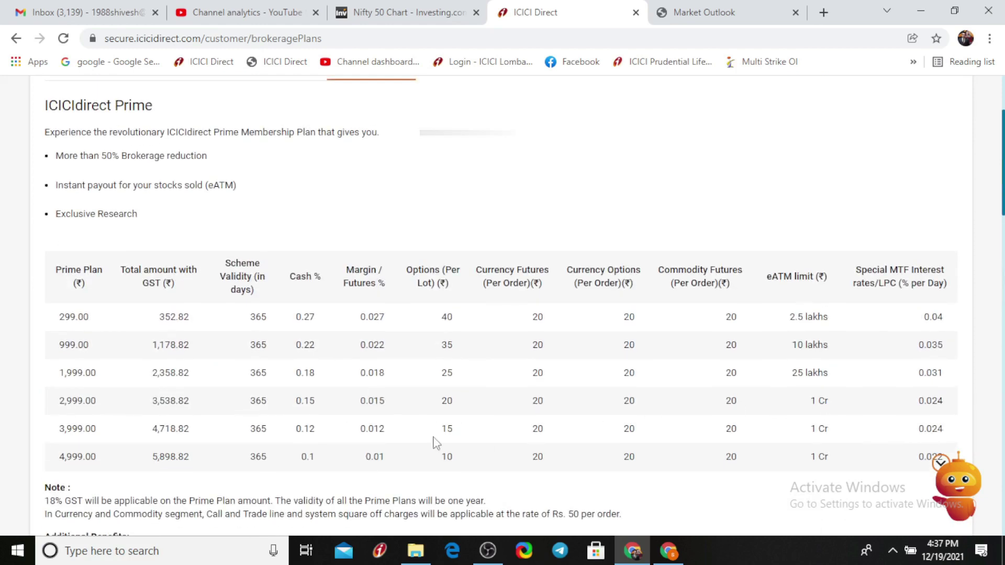
drag(322, 469, 297, 465)
scroll(299, 467, up, 2)
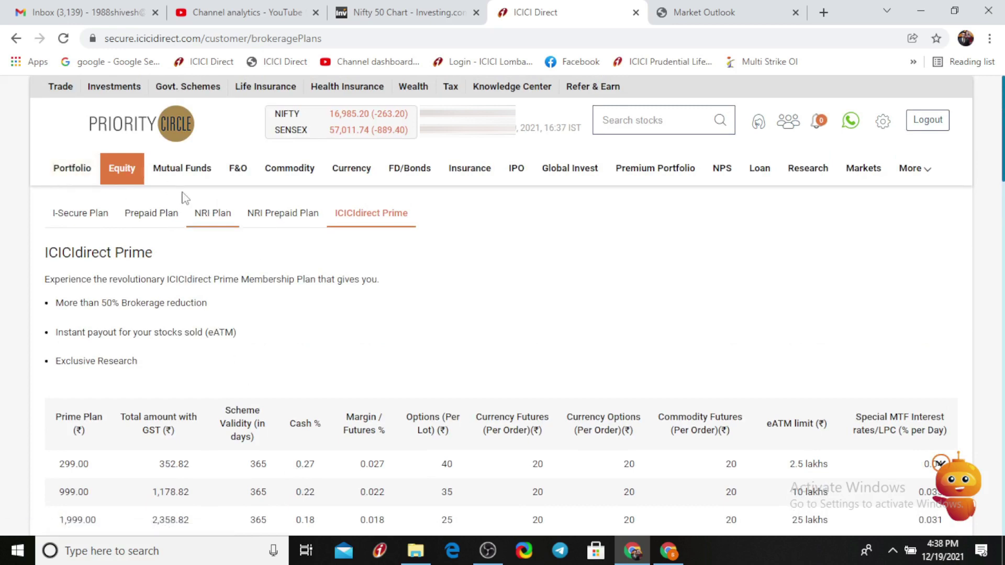
- Go from Equity to Open Positions, then reach the Debit / Credit Note statement via the gear menu
click(129, 174)
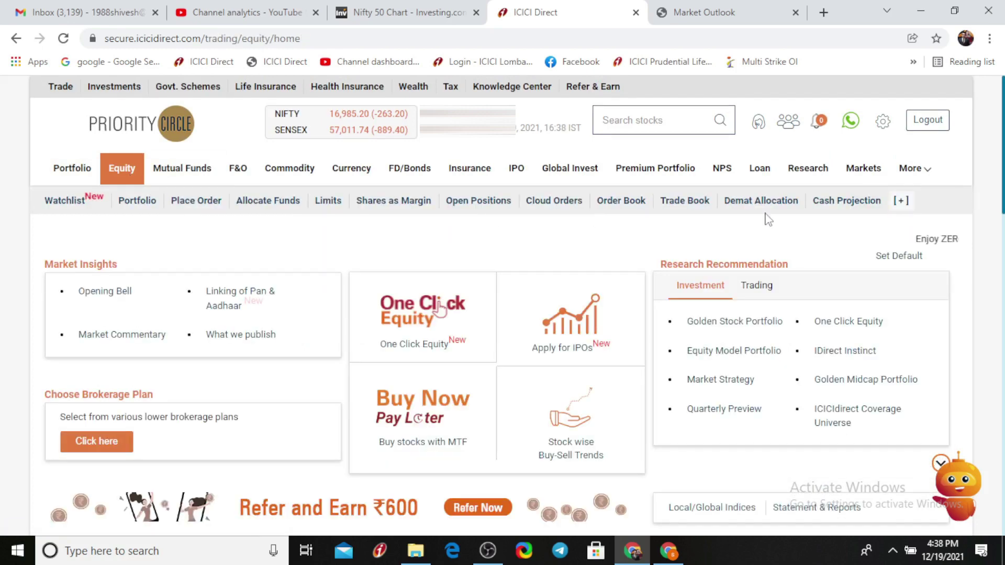
click(472, 201)
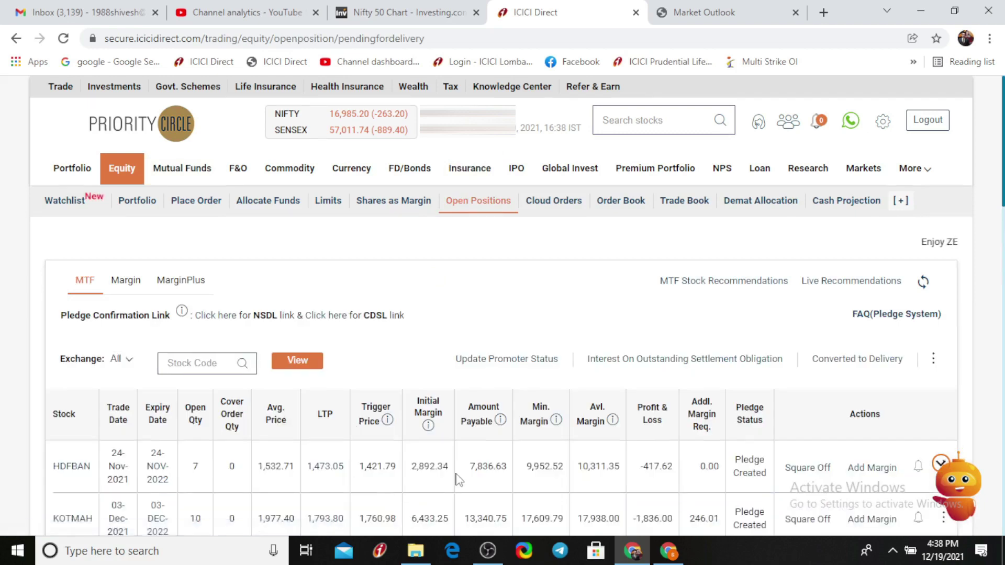
scroll(459, 480, down, 1)
scroll(463, 471, up, 1)
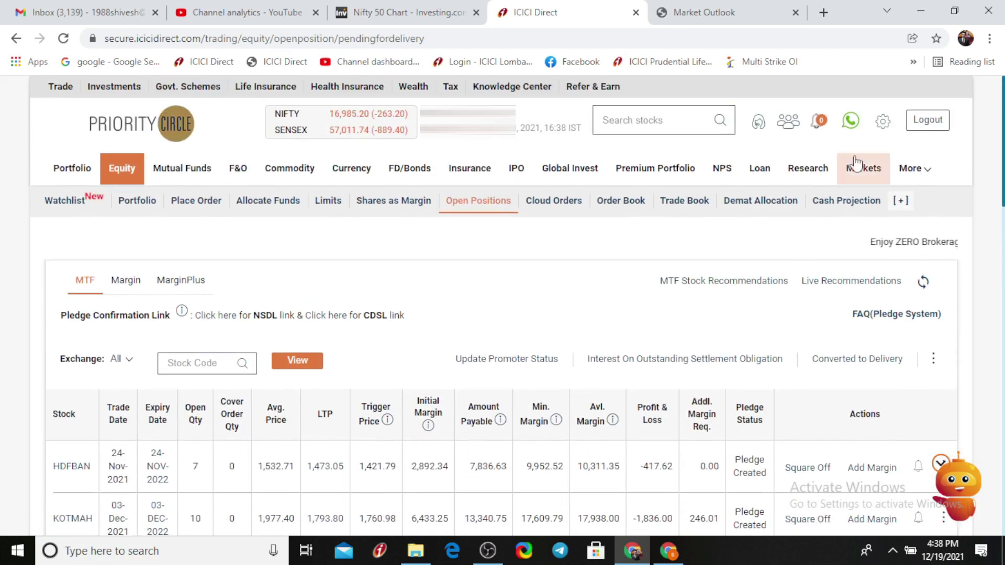
click(883, 123)
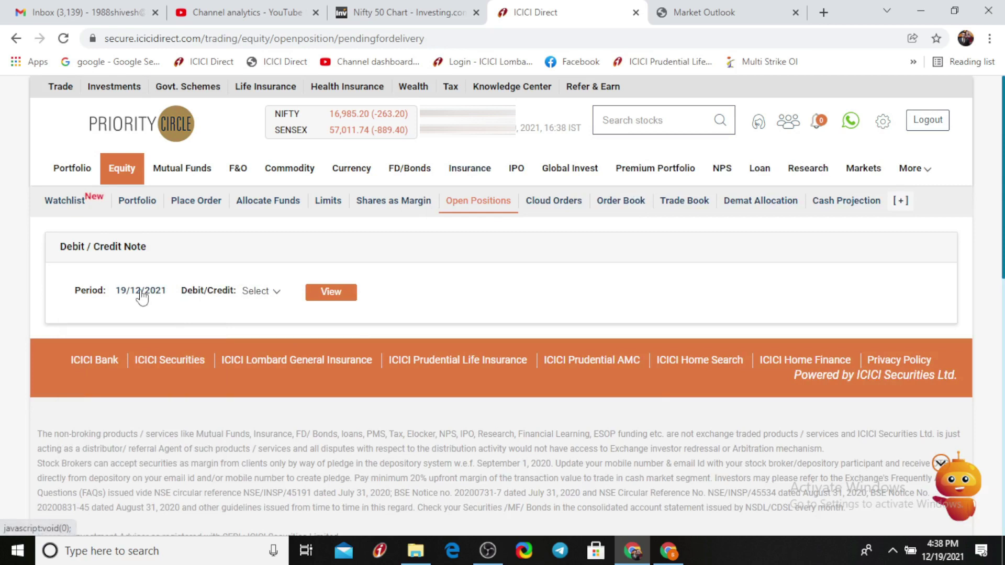
- Show the statement for a 1 Week period with Debit Note as the type
click(141, 297)
click(106, 358)
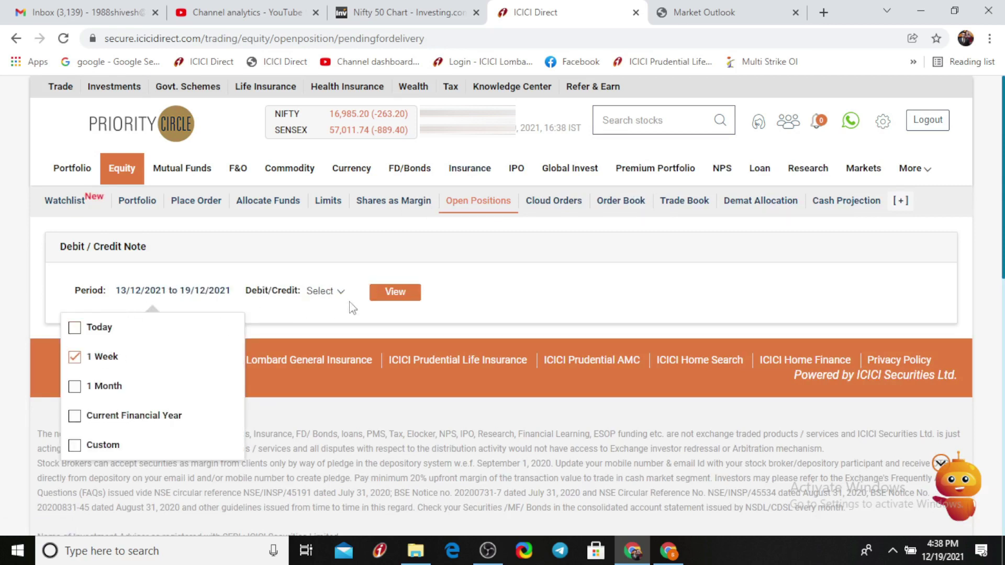
click(332, 292)
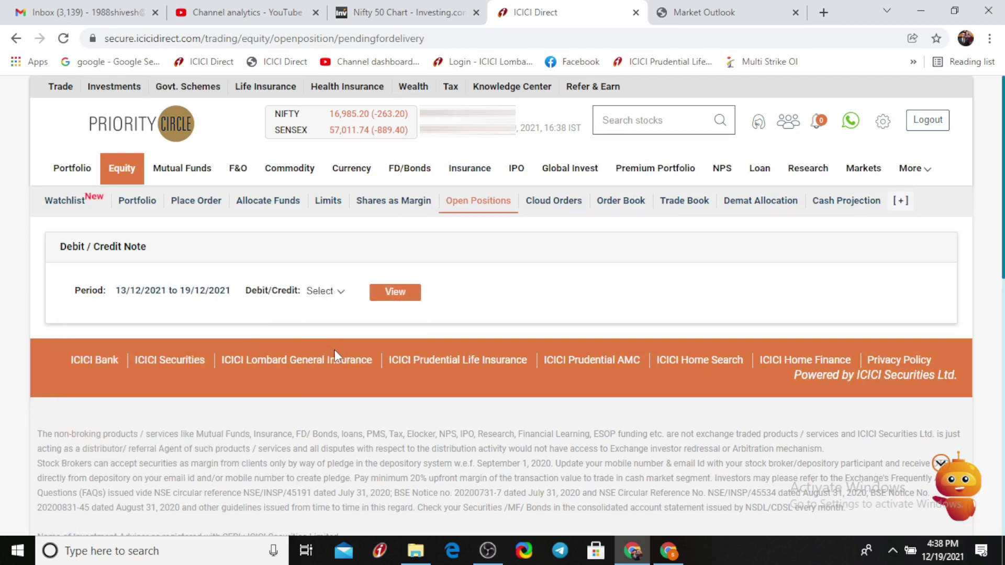
click(334, 292)
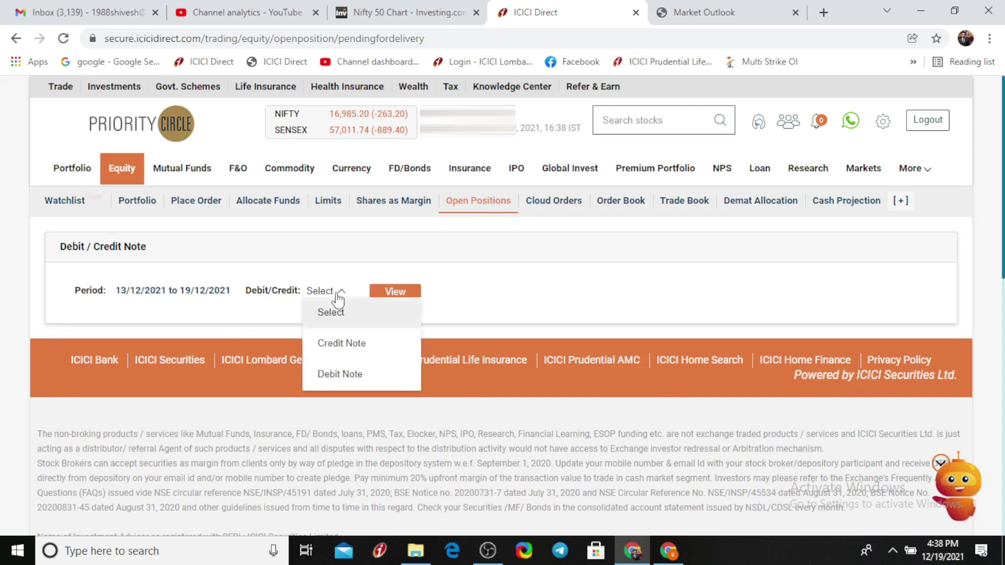
click(338, 375)
click(414, 299)
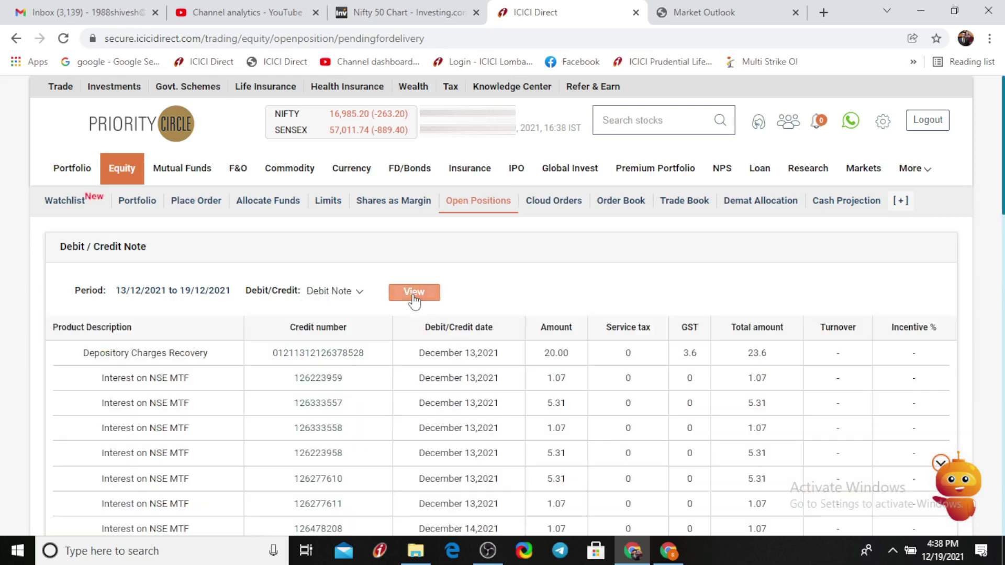
scroll(414, 299, down, 1)
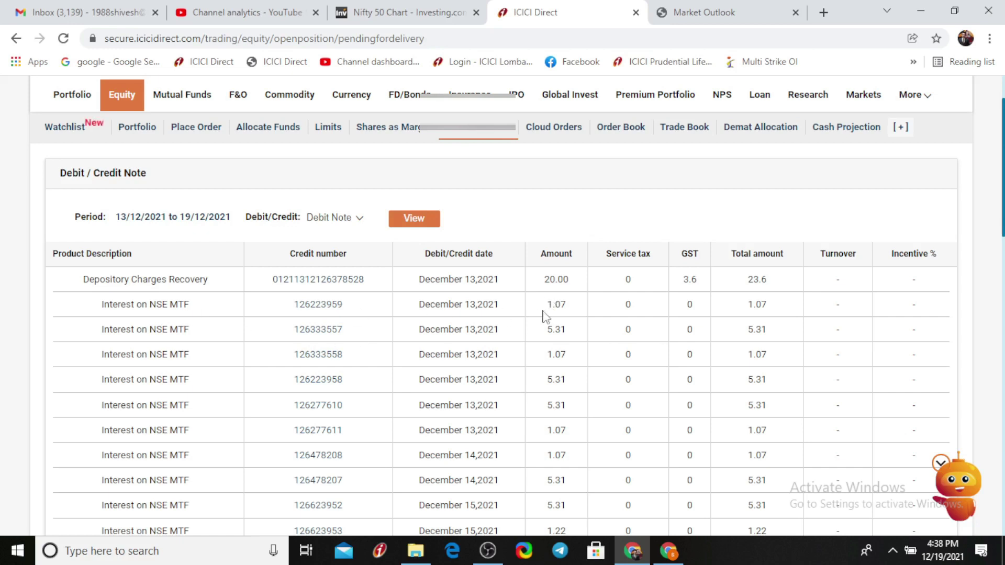
- Highlight five daily Interest on NSE MTF amounts in the debit note table
double_click(553, 305)
double_click(555, 329)
double_click(556, 354)
double_click(556, 380)
double_click(555, 406)
click(557, 434)
- Highlight the 20.00 depository charge, the 5.31 interest amount and groups of interest rows
drag(542, 284, 595, 297)
scroll(595, 296, down, 2)
scroll(594, 295, down, 2)
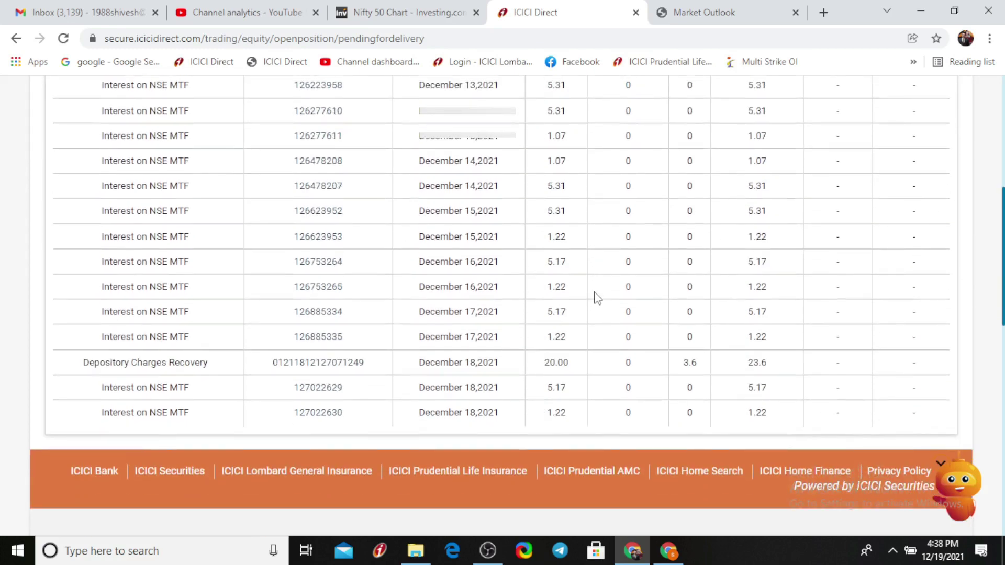
scroll(594, 296, up, 1)
scroll(514, 288, up, 2)
scroll(511, 294, down, 4)
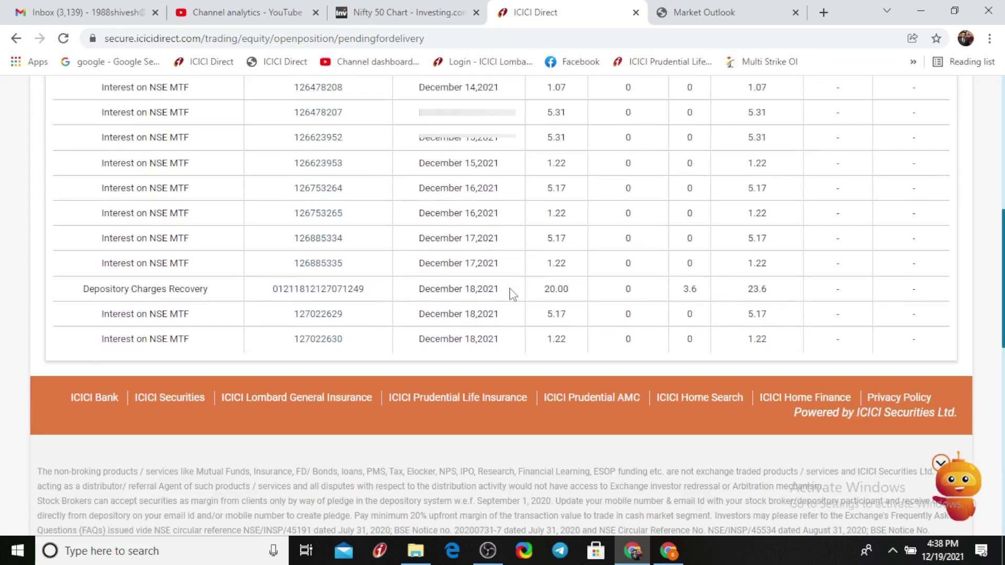
scroll(510, 293, up, 1)
scroll(514, 294, up, 3)
scroll(506, 298, up, 1)
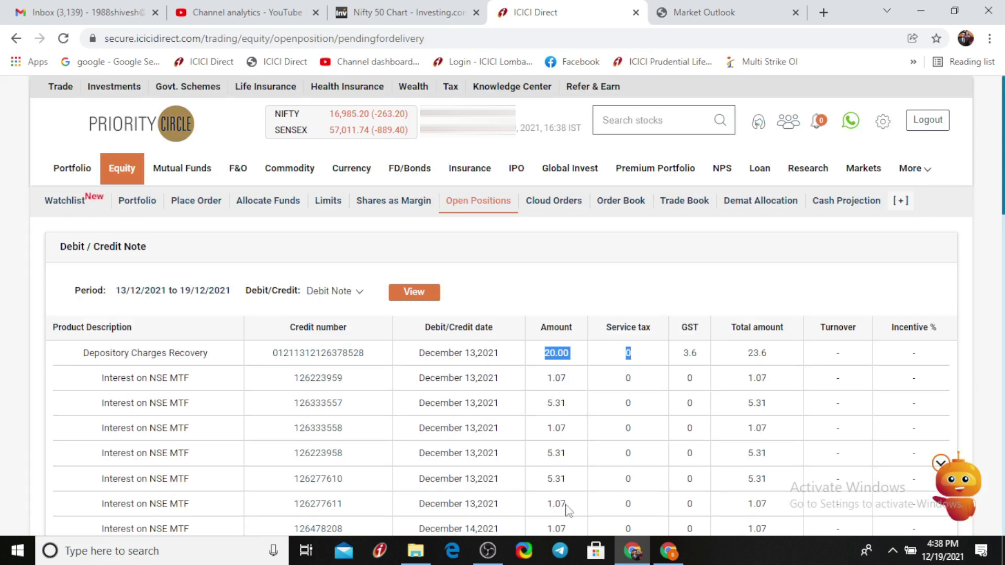
drag(567, 508, 539, 500)
click(577, 482)
mouse_move(568, 456)
mouse_down()
mouse_move(548, 444)
mouse_move(571, 383)
mouse_up()
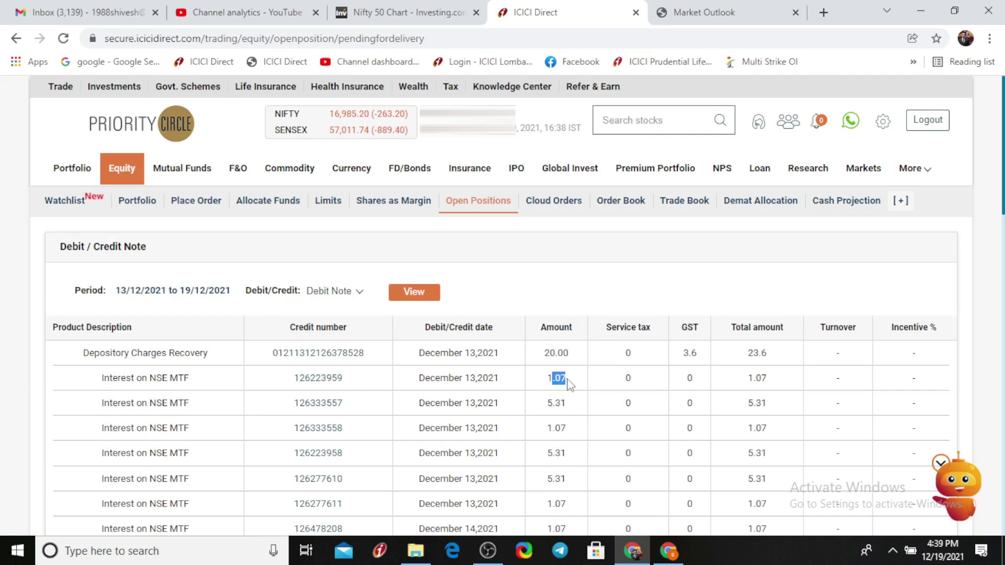
click(547, 389)
drag(547, 378, 575, 515)
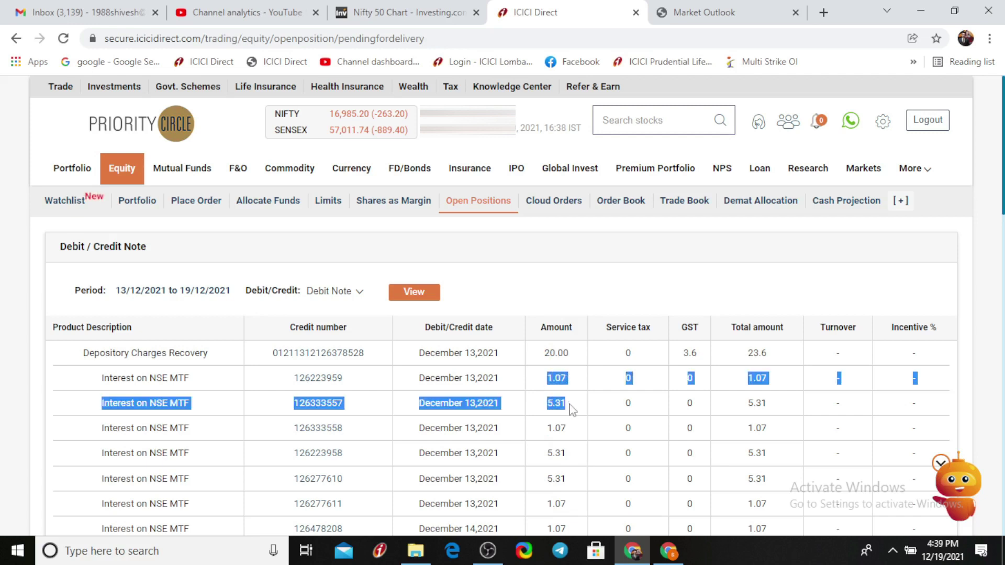
click(576, 516)
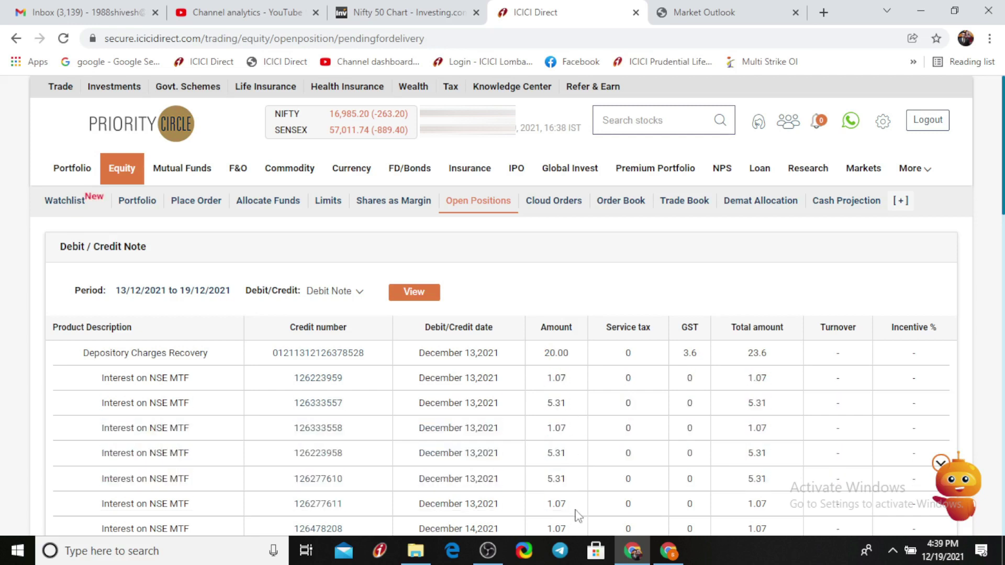
drag(576, 516, 530, 296)
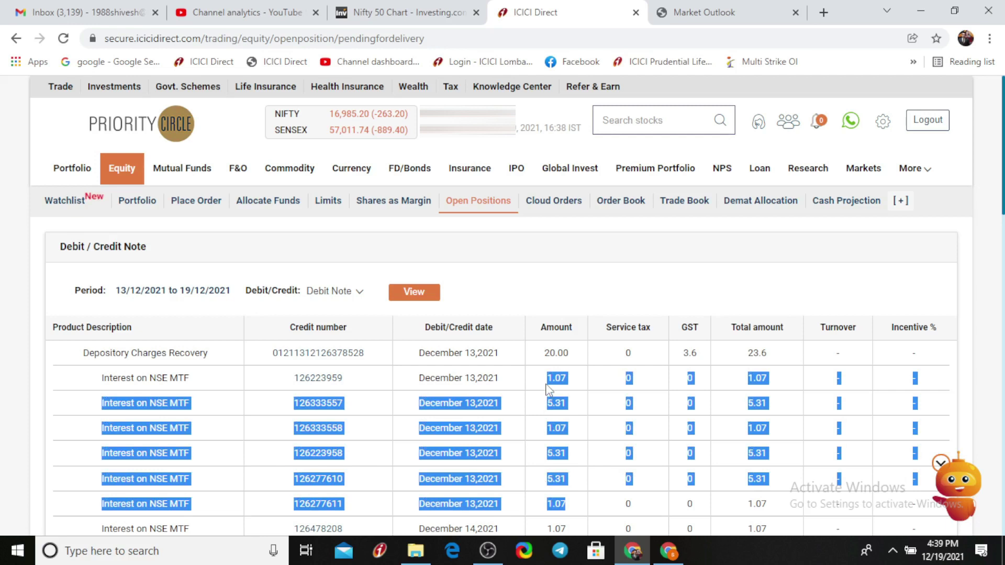
click(532, 296)
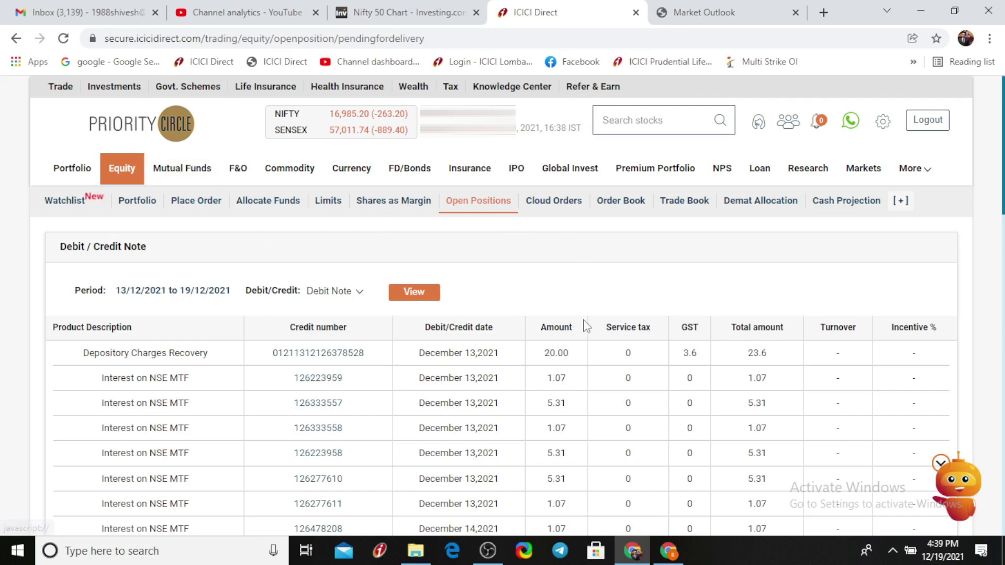
- Browse the Place Order MTF Buy form, then return through Shares as Margin to Open Positions
click(480, 205)
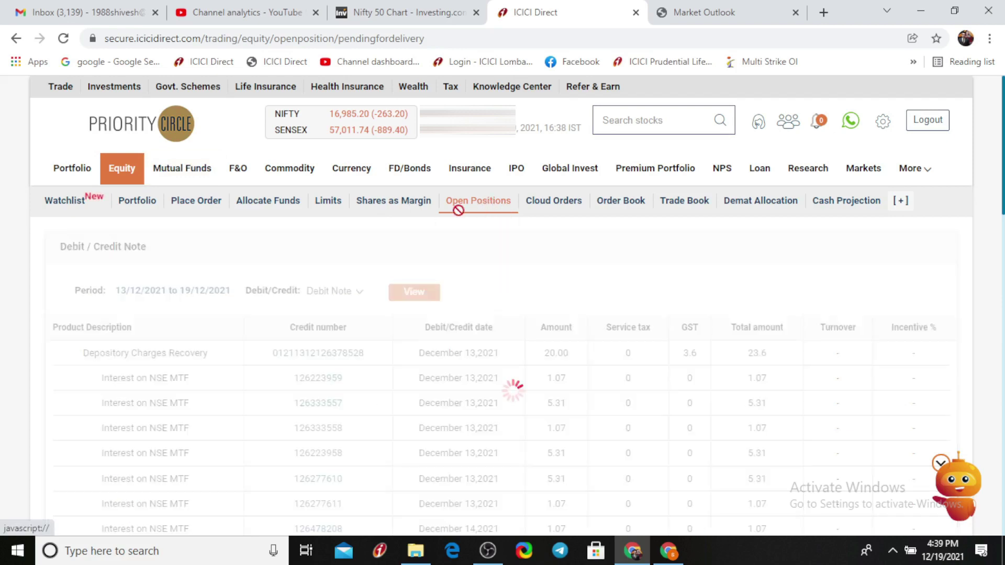
click(202, 201)
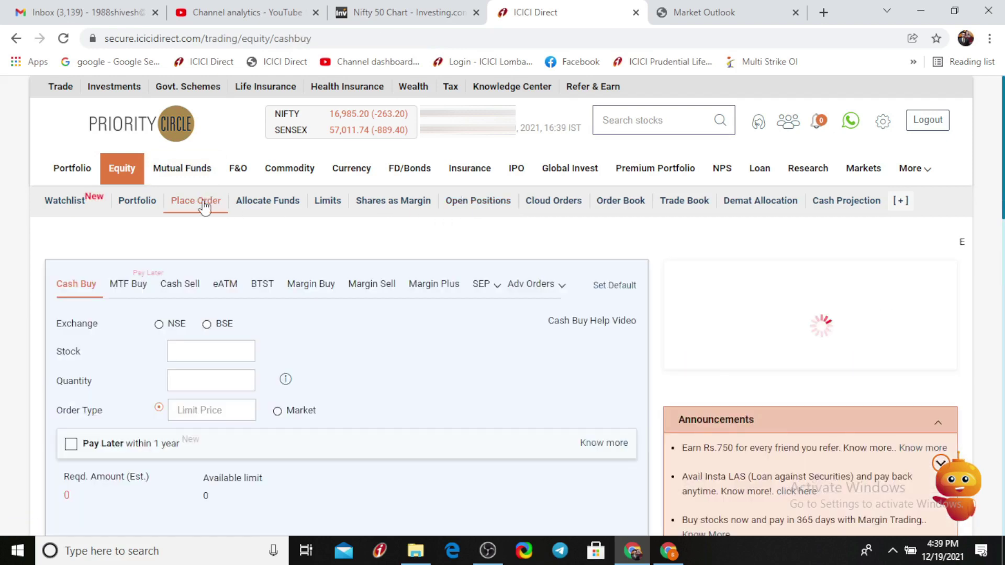
click(133, 286)
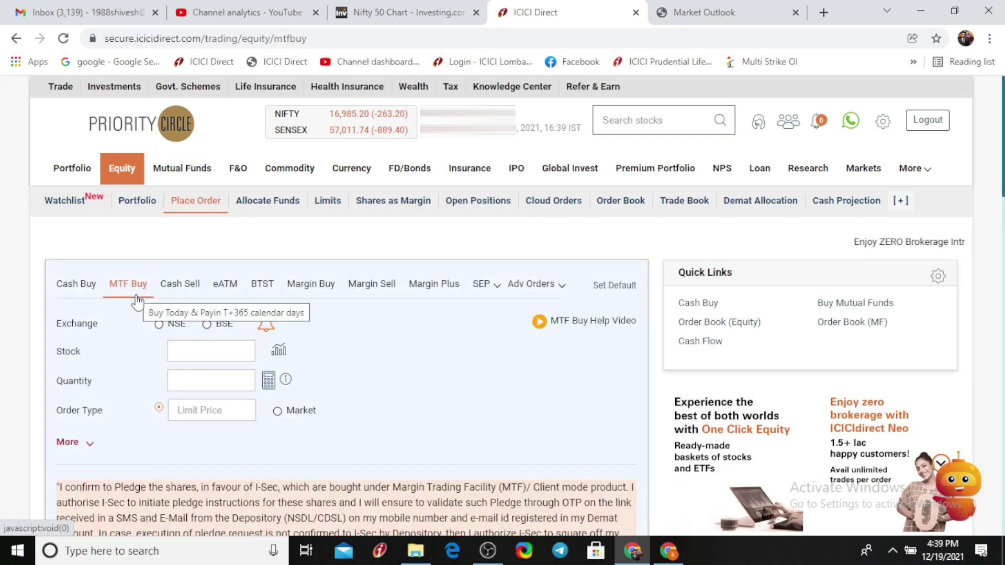
scroll(137, 299, down, 3)
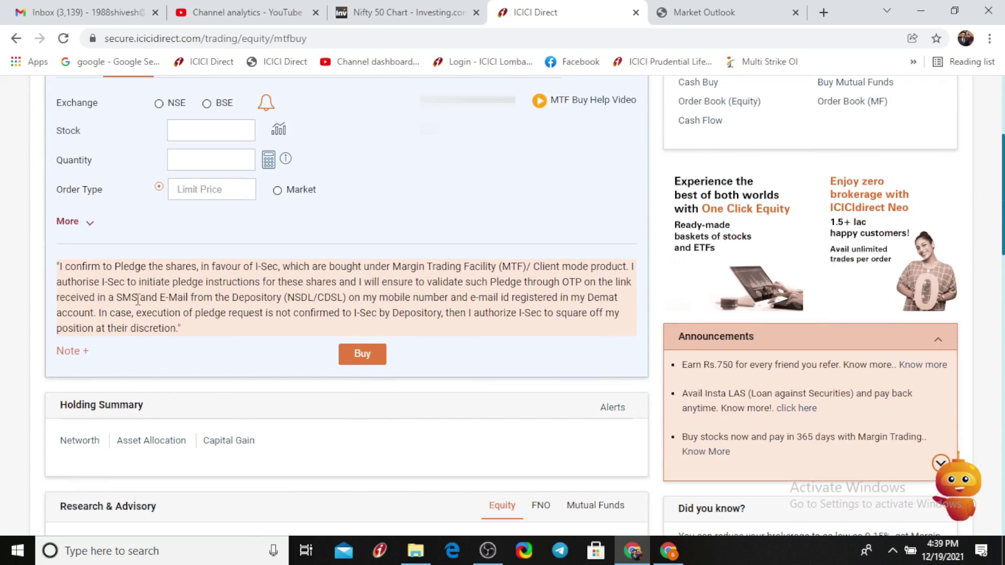
scroll(137, 298, up, 3)
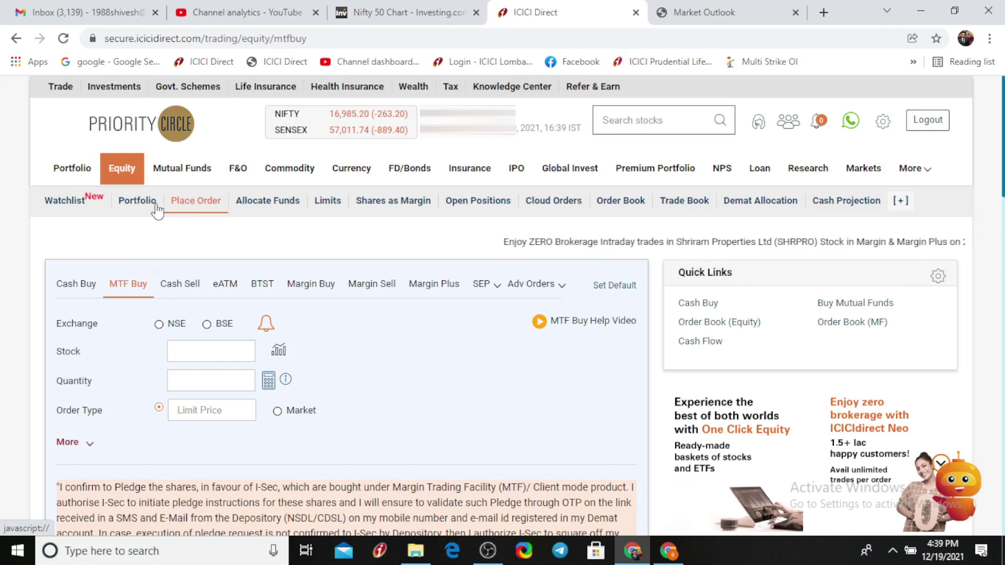
click(393, 201)
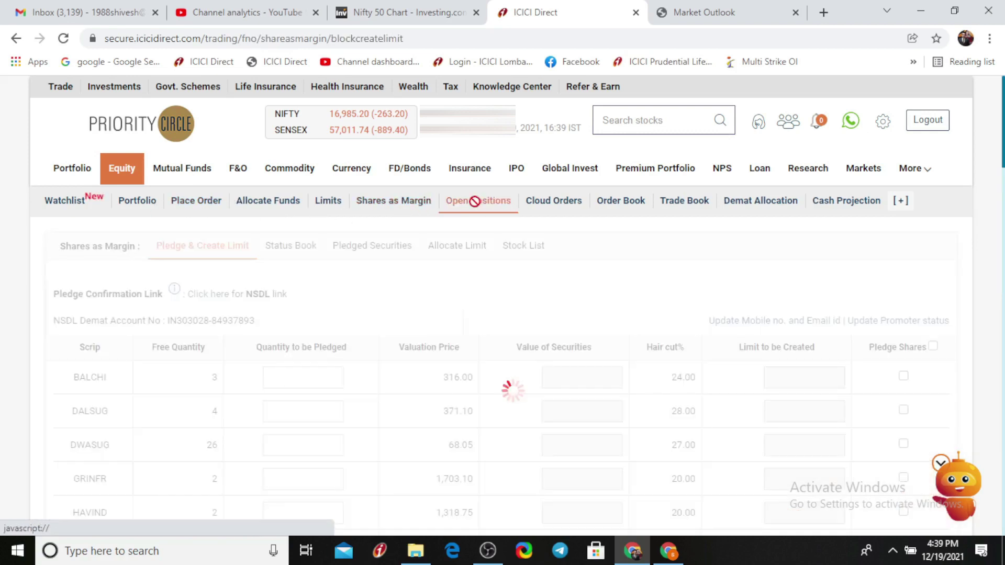
click(476, 205)
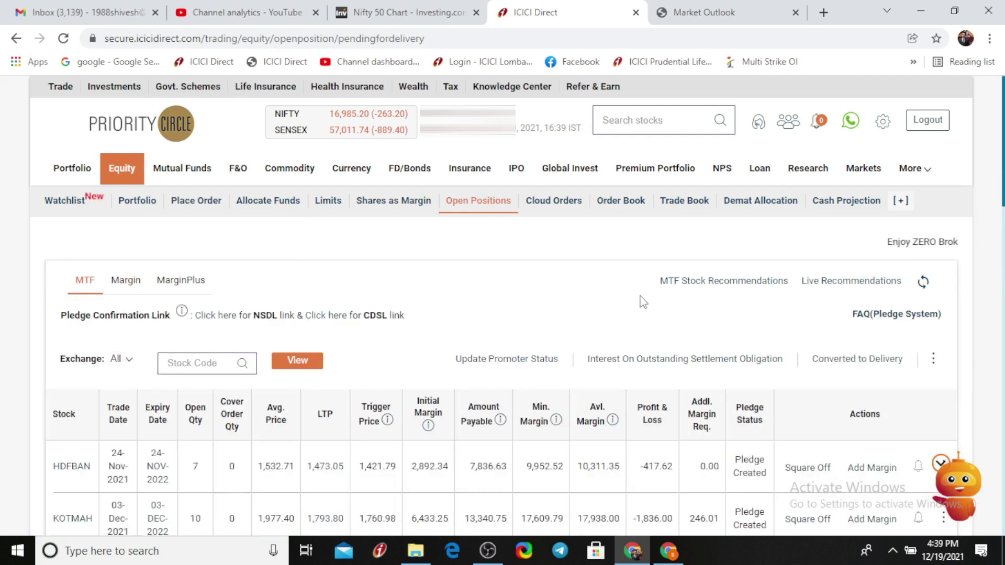
- Open the December 2021 Margin Funding Picks PDF, highlight pick rows and buying ranges, return to ICICI Direct
click(718, 289)
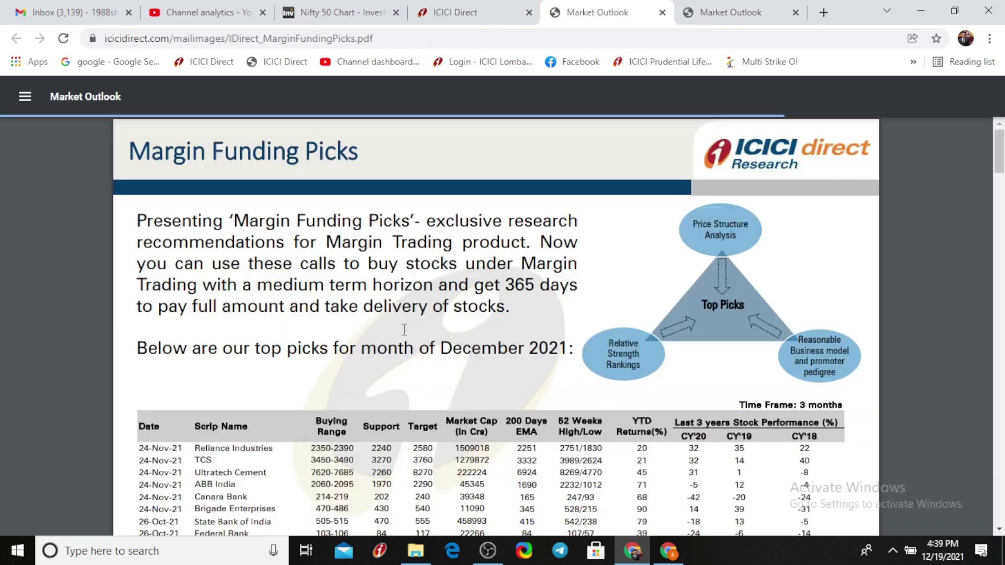
scroll(392, 399, down, 2)
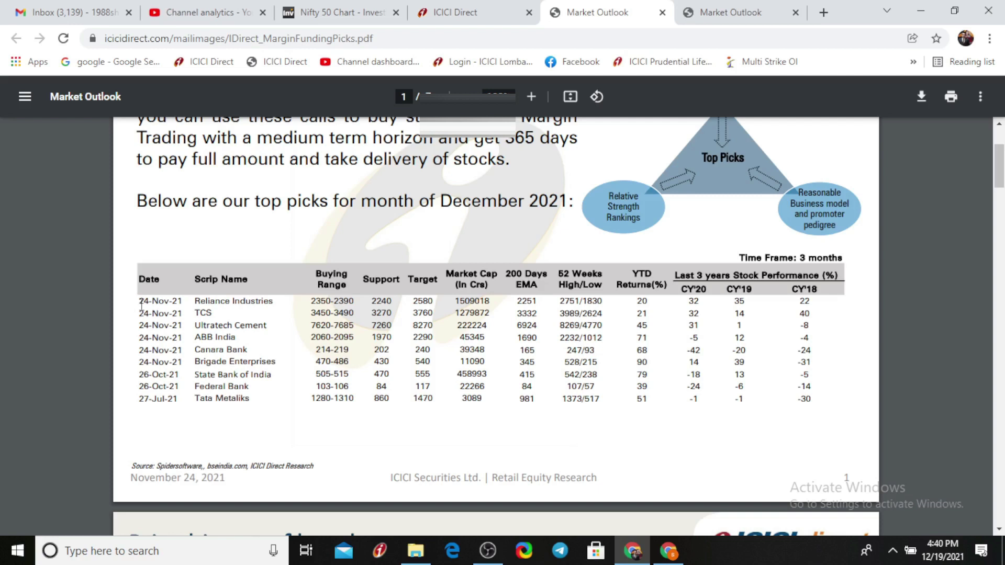
drag(141, 305, 182, 364)
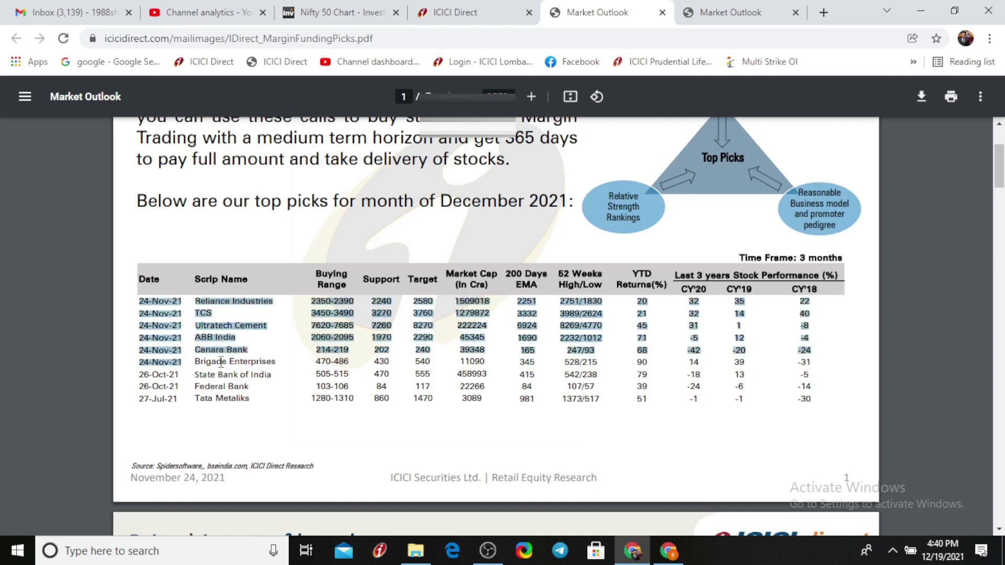
click(275, 352)
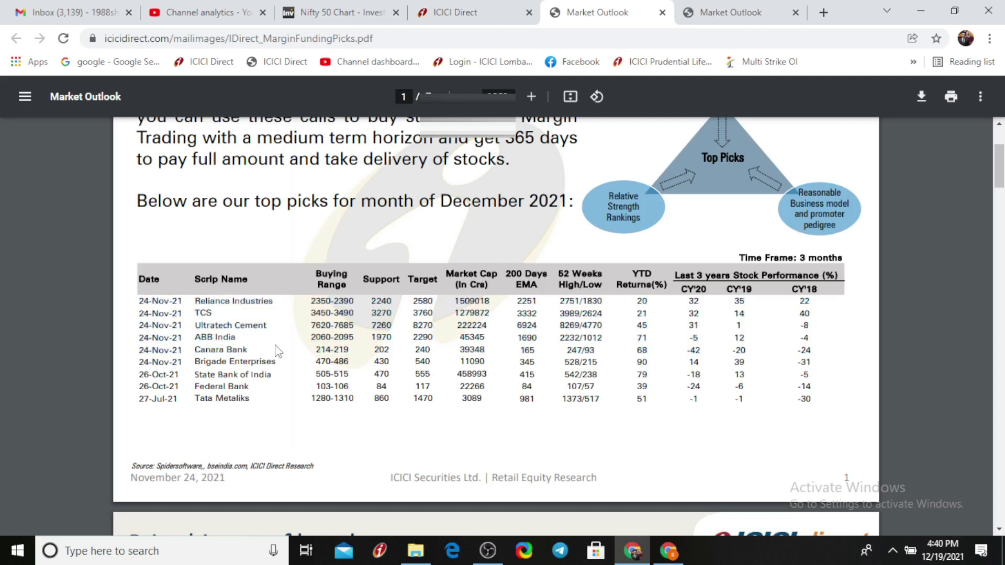
mouse_move(193, 296)
mouse_down()
mouse_move(279, 326)
mouse_move(268, 360)
mouse_up()
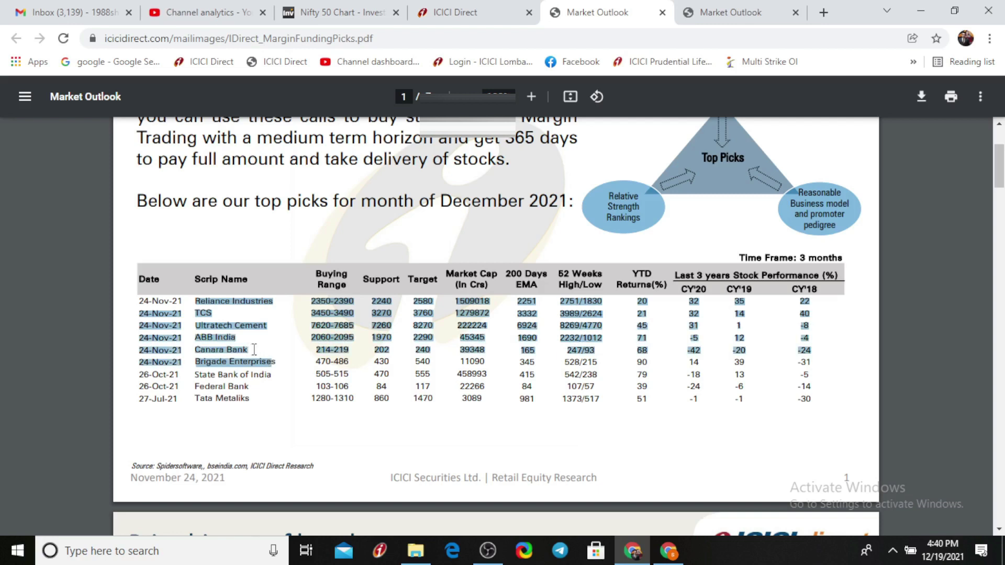
click(253, 350)
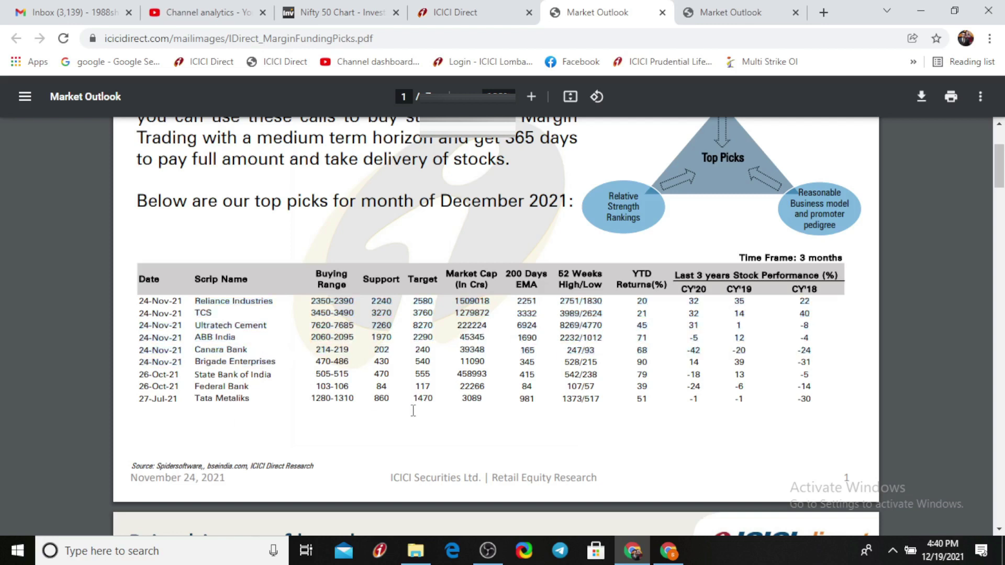
scroll(412, 411, up, 2)
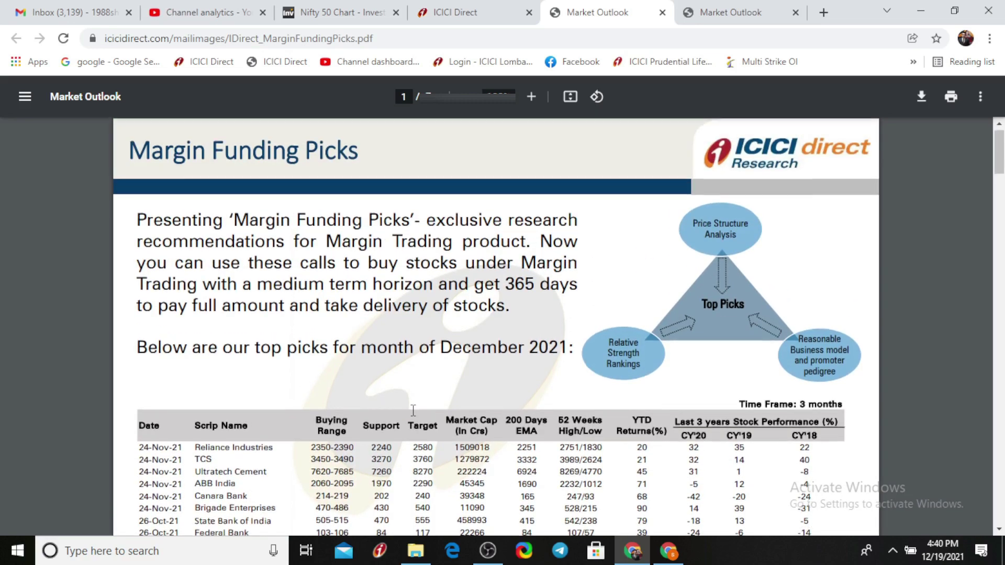
scroll(413, 411, down, 1)
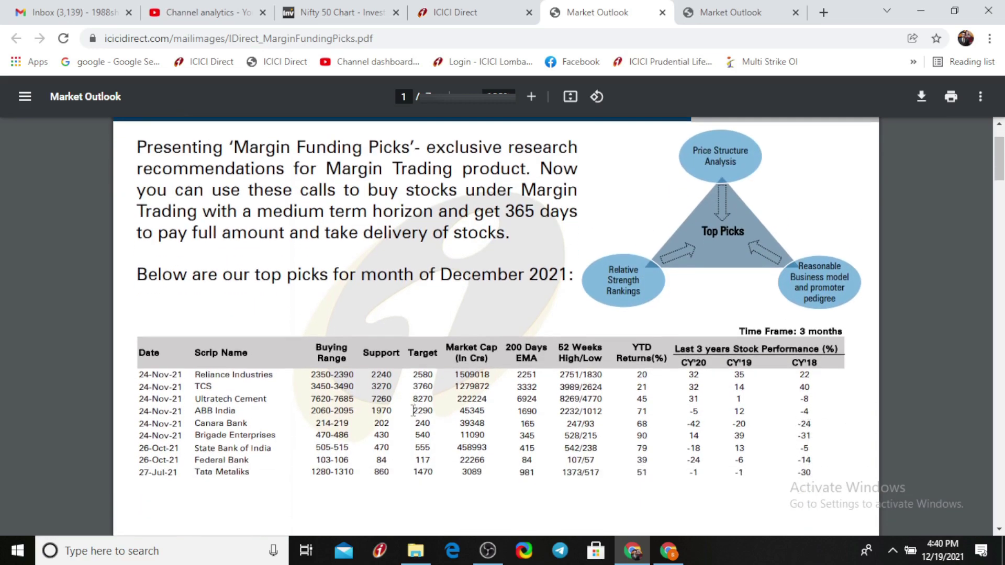
drag(312, 375, 346, 424)
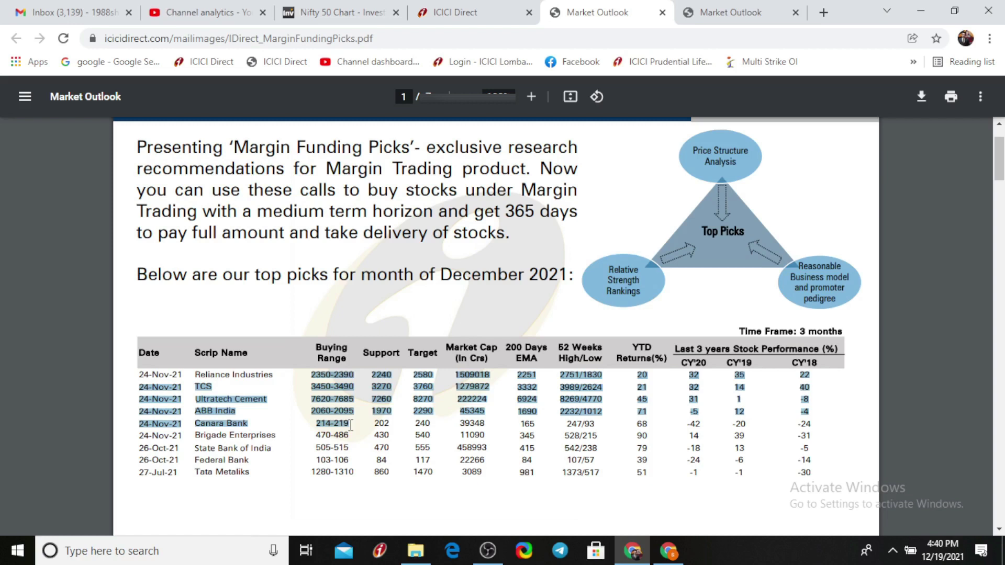
scroll(351, 425, up, 2)
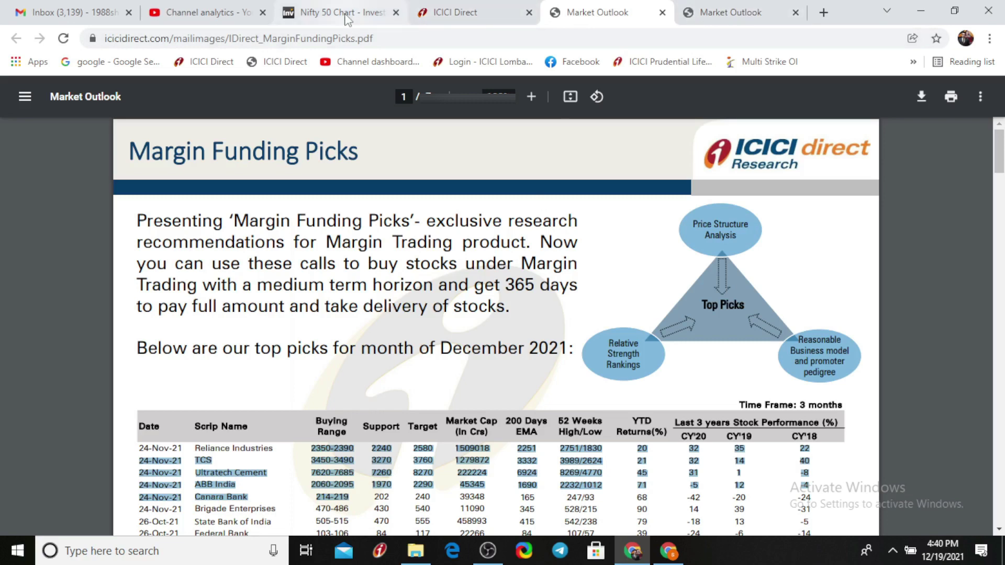
click(474, 14)
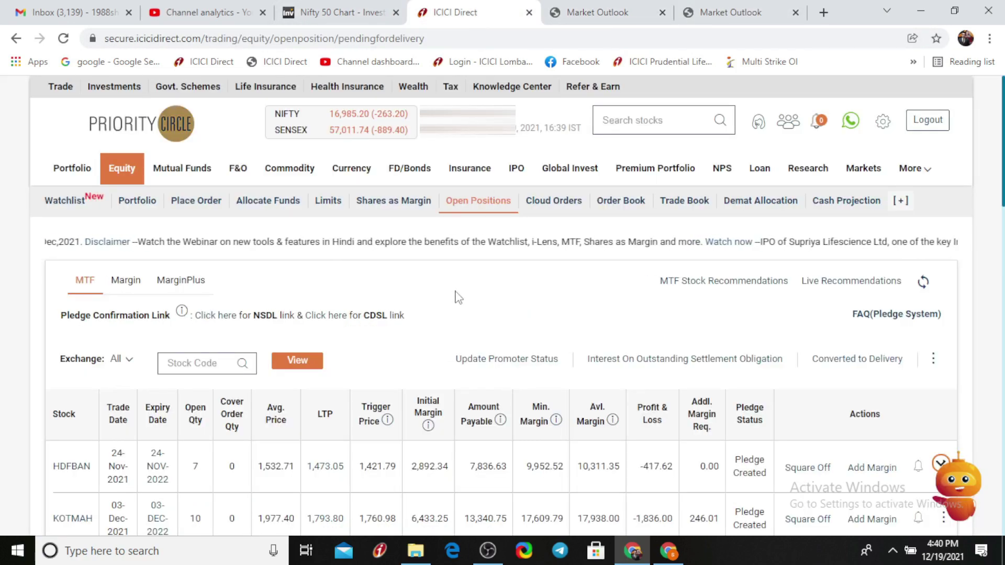
scroll(459, 297, down, 1)
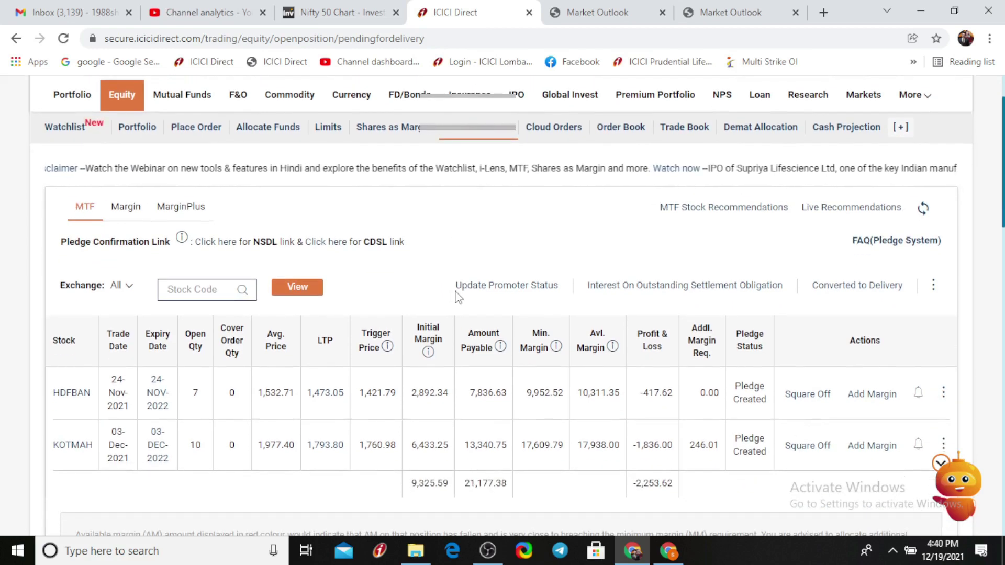
scroll(459, 297, down, 1)
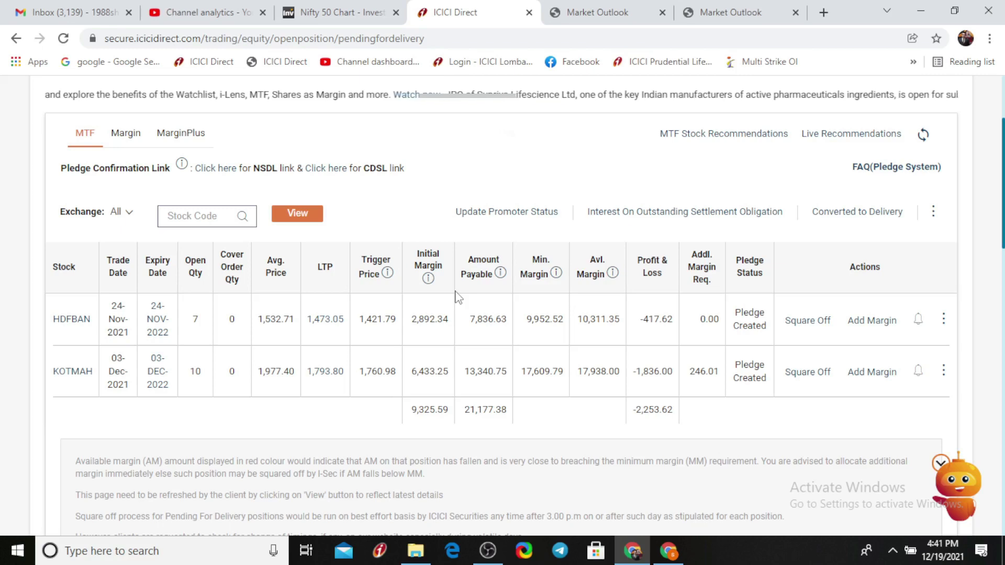
scroll(448, 267, up, 2)
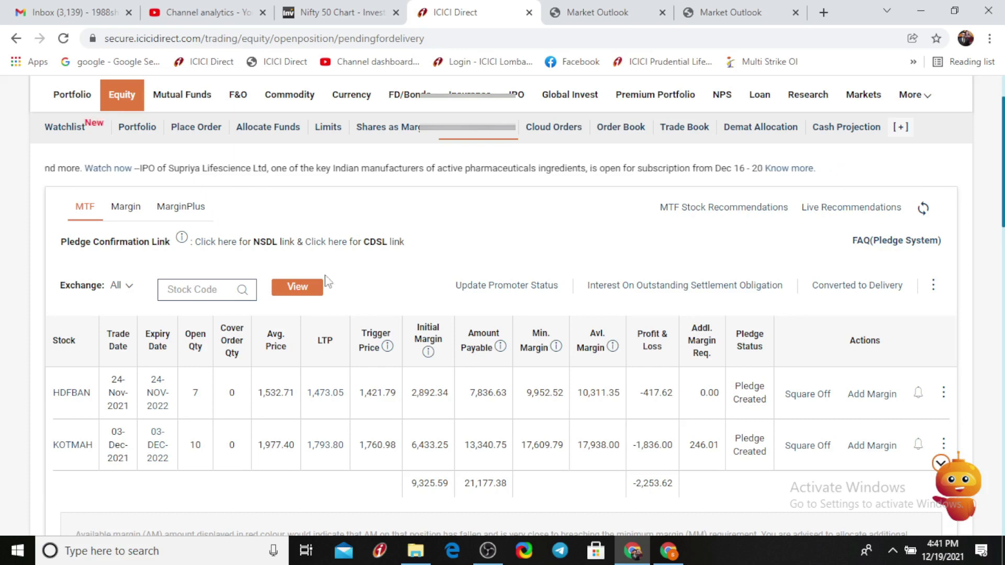
- Open Allocate Funds, then expand the extra Equity links with the [+] button
click(282, 135)
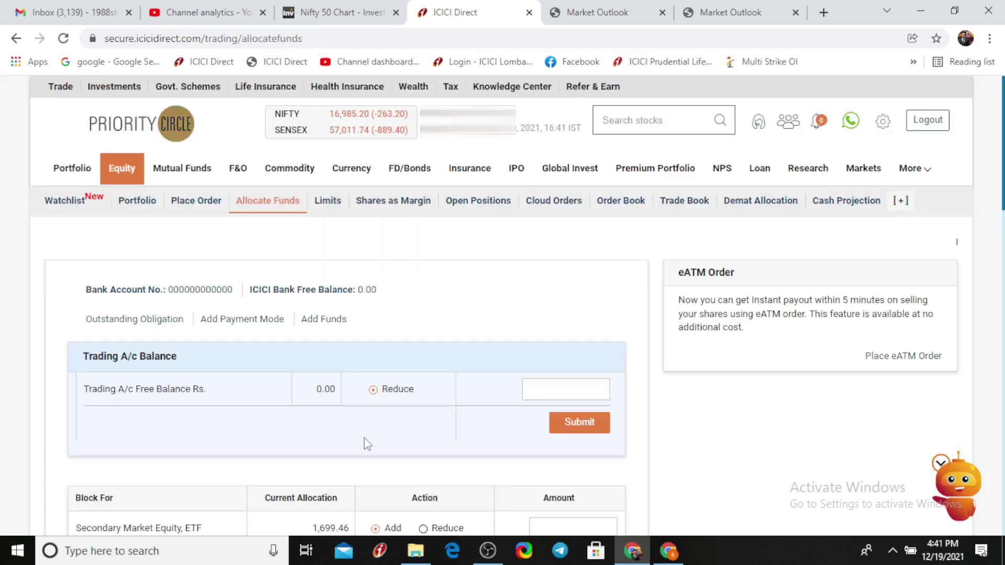
scroll(330, 421, down, 2)
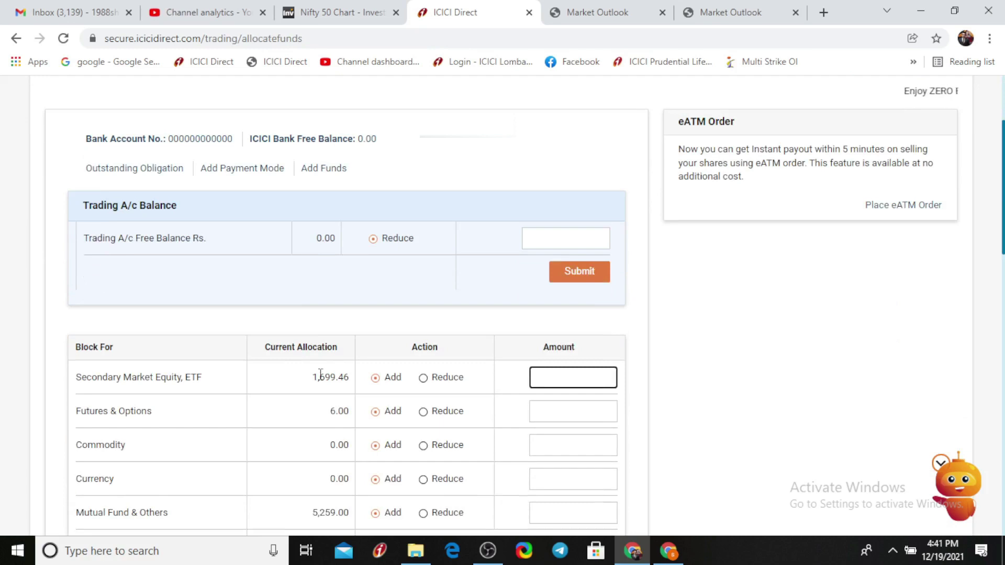
scroll(318, 375, up, 2)
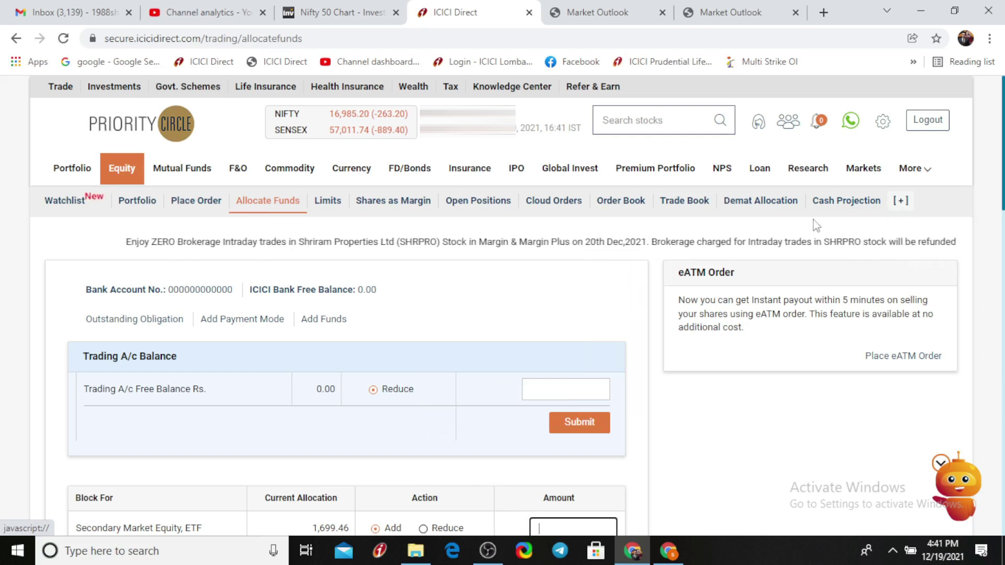
click(901, 201)
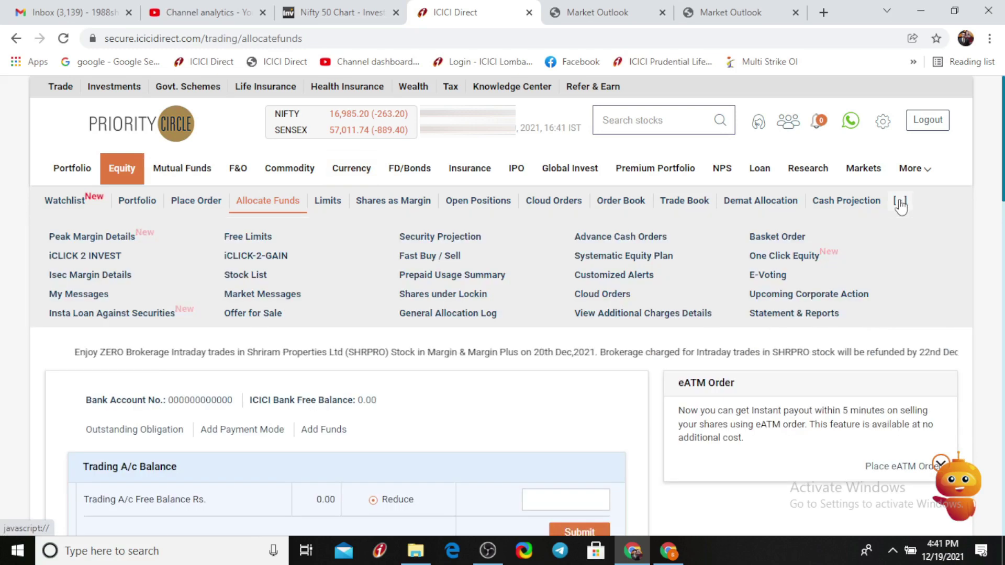
- Open My Messages and view messages for a 1 Month period
click(95, 296)
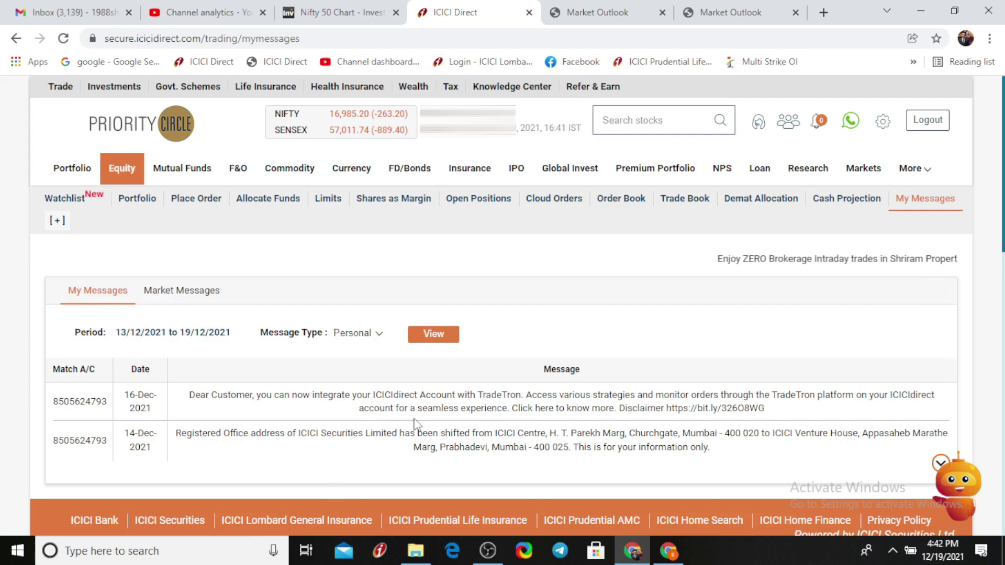
click(150, 340)
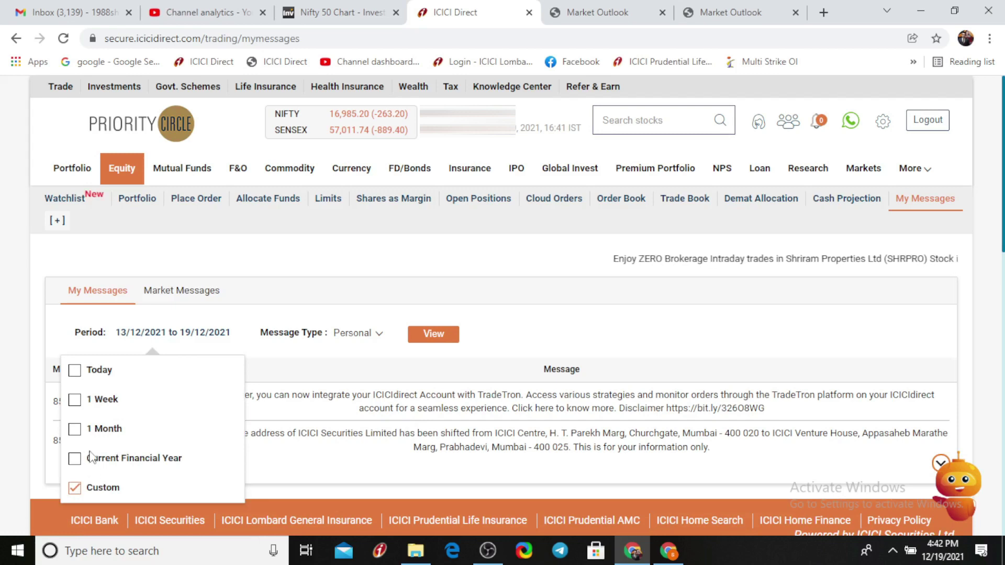
click(75, 430)
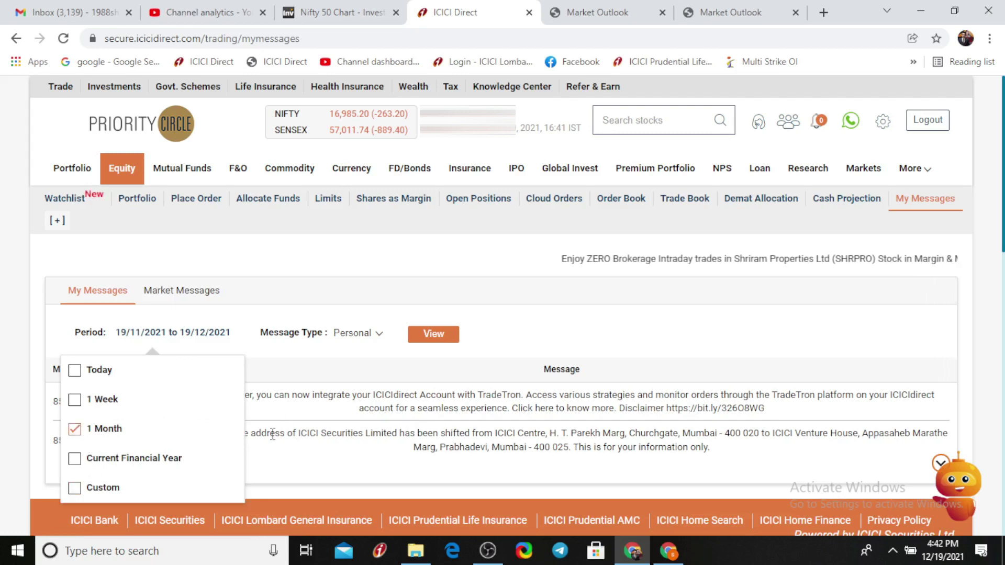
click(425, 338)
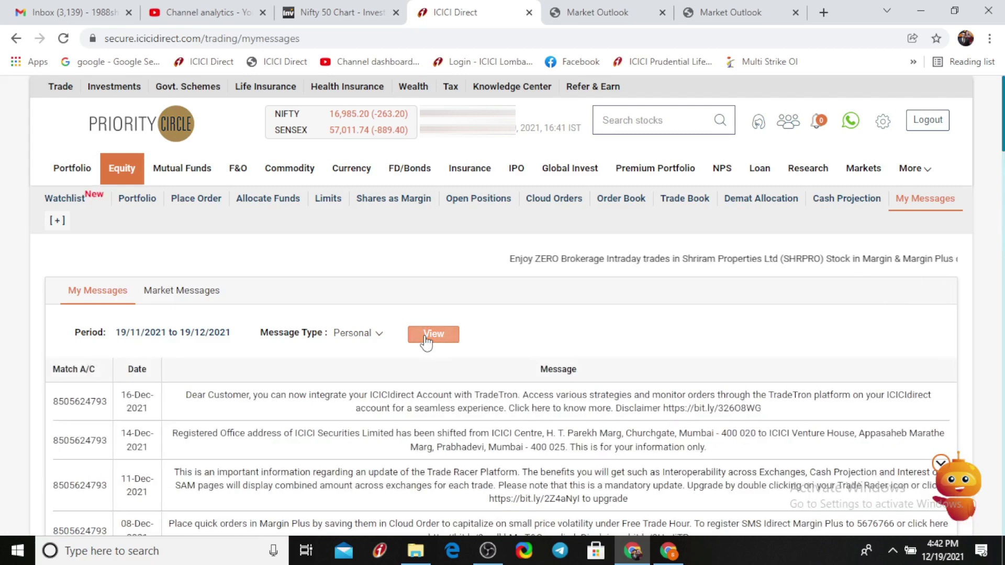
scroll(422, 350, down, 2)
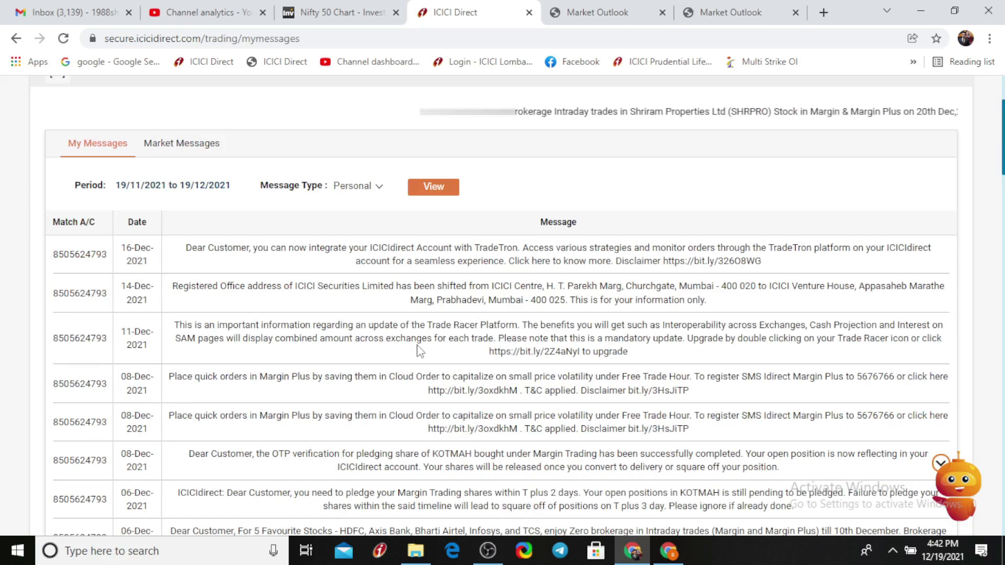
scroll(420, 352, down, 1)
scroll(419, 350, down, 1)
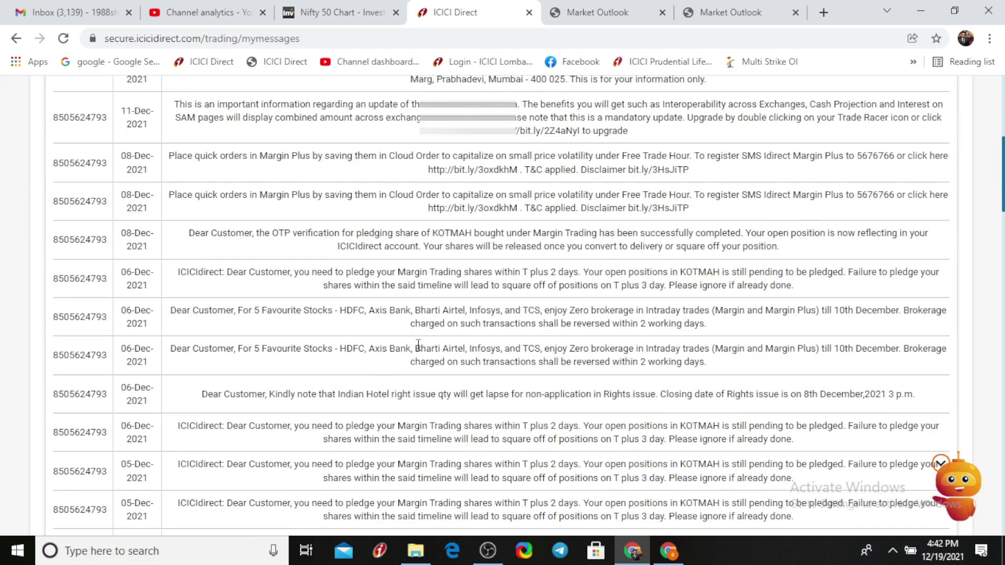
scroll(417, 346, down, 2)
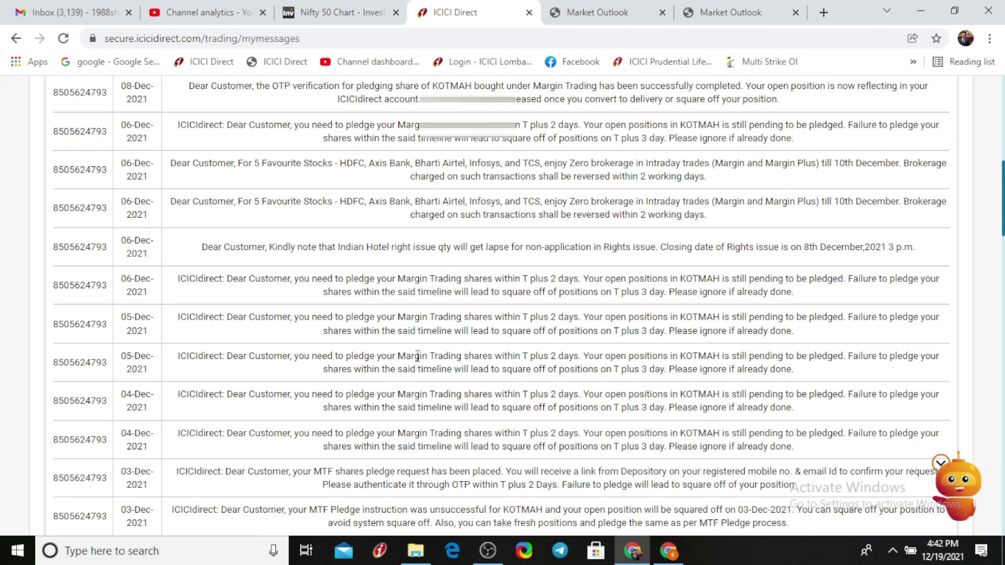
scroll(417, 356, up, 1)
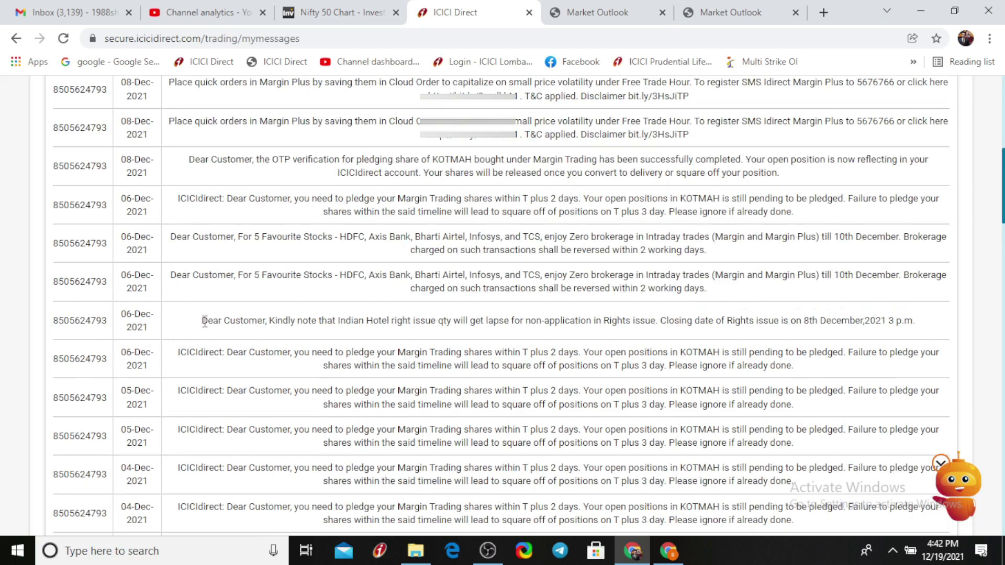
- Highlight the Indian Hotel rights issue message and its closing date
drag(204, 321, 735, 337)
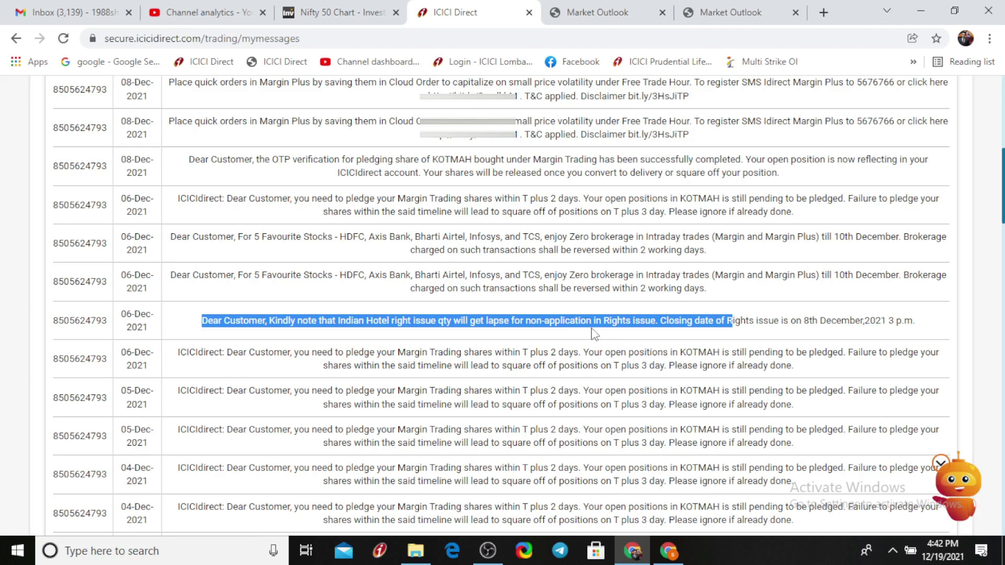
click(778, 334)
drag(809, 320, 950, 339)
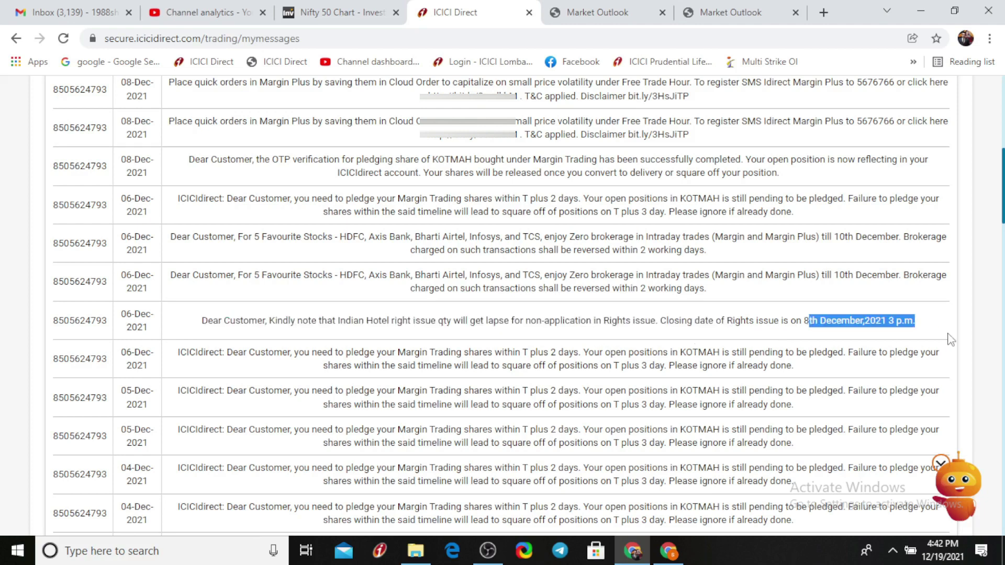
drag(202, 319, 406, 334)
scroll(414, 332, down, 3)
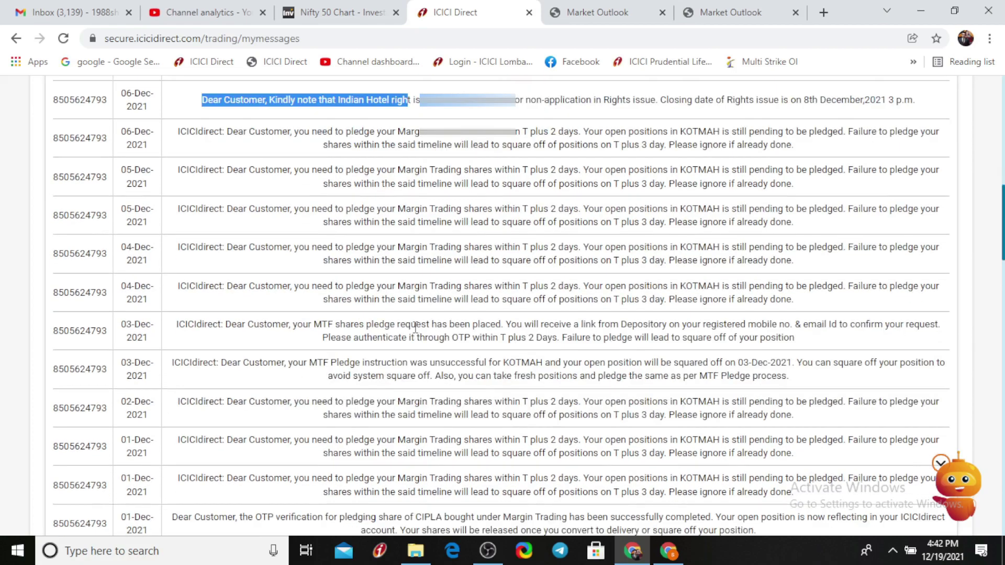
scroll(415, 328, down, 2)
scroll(416, 329, down, 1)
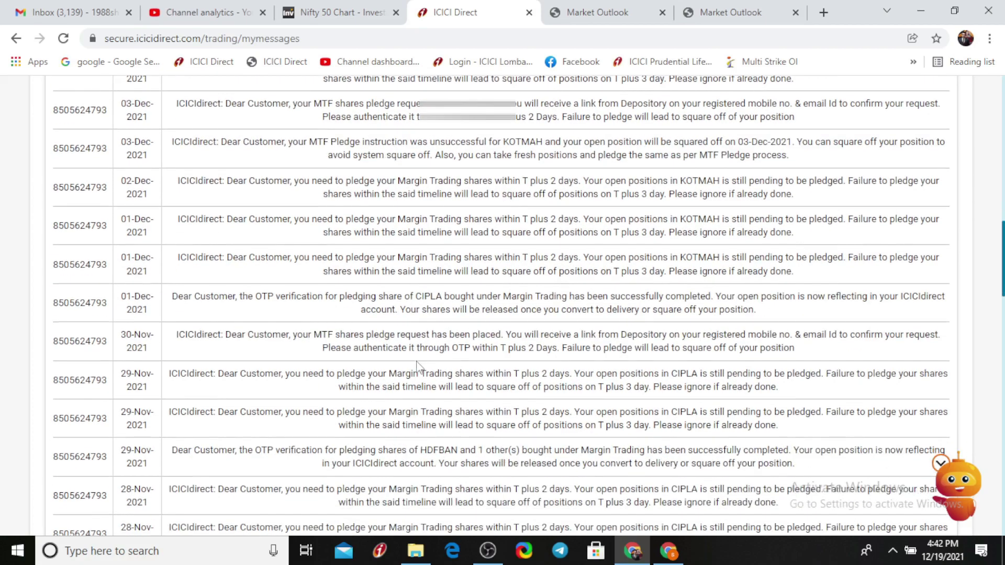
scroll(419, 369, up, 5)
scroll(419, 369, up, 3)
scroll(419, 369, up, 3)
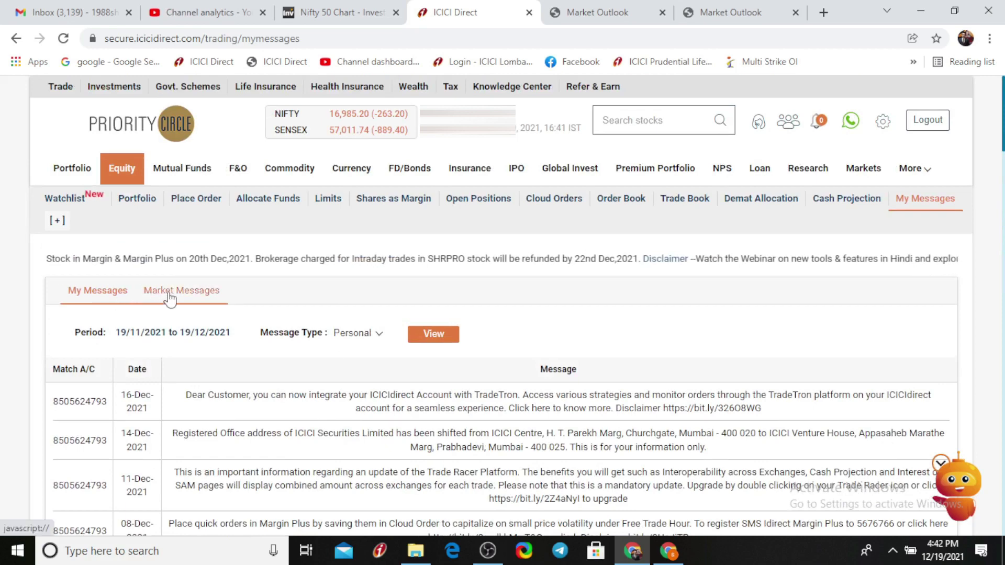
- Leave My Messages by selecting Equity in the top navigation
click(126, 172)
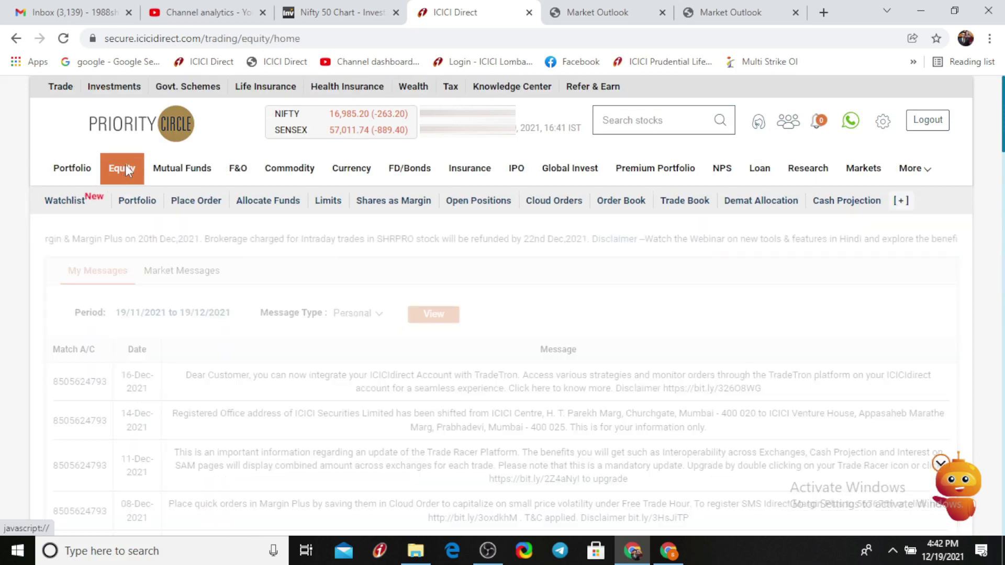